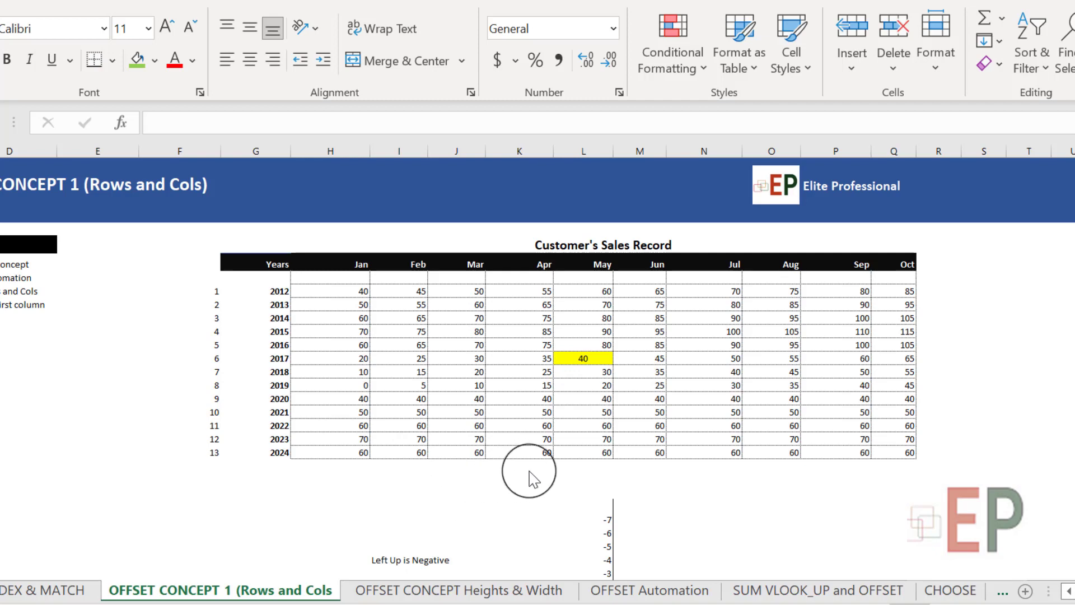
Step: Start an OFFSET formula in column I below the sales table, using the yellow May 2017 cell L14 as the reference
click(555, 489)
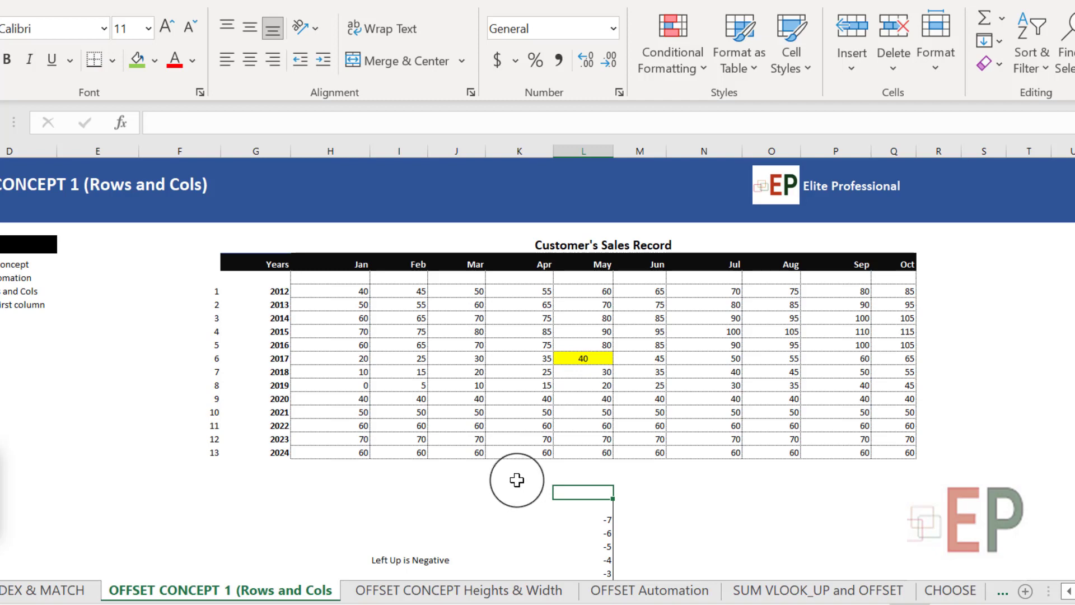
click(559, 477)
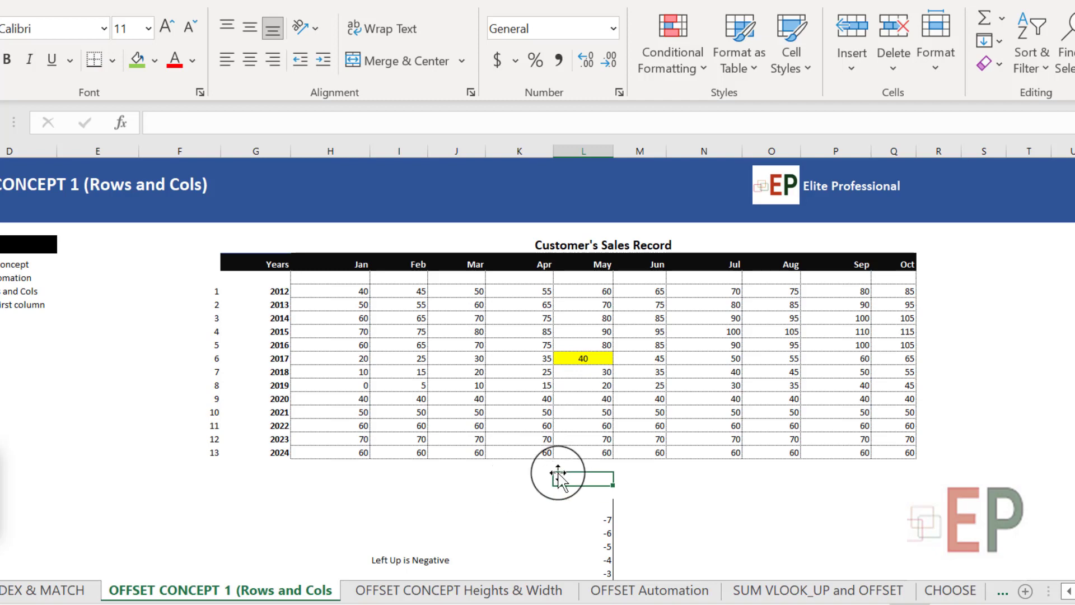
click(406, 478)
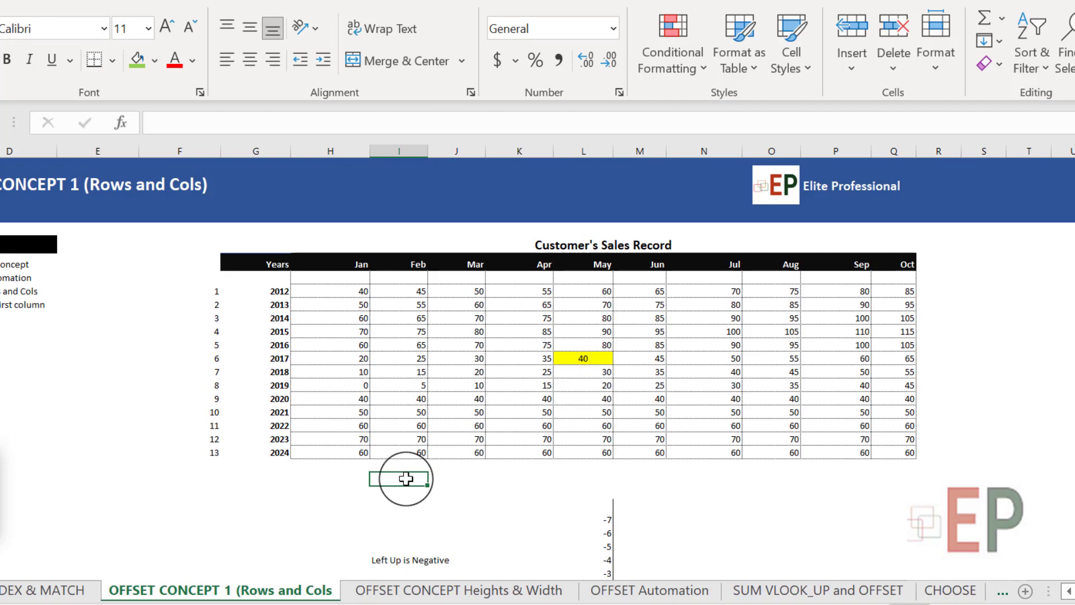
text(=OFFSET()
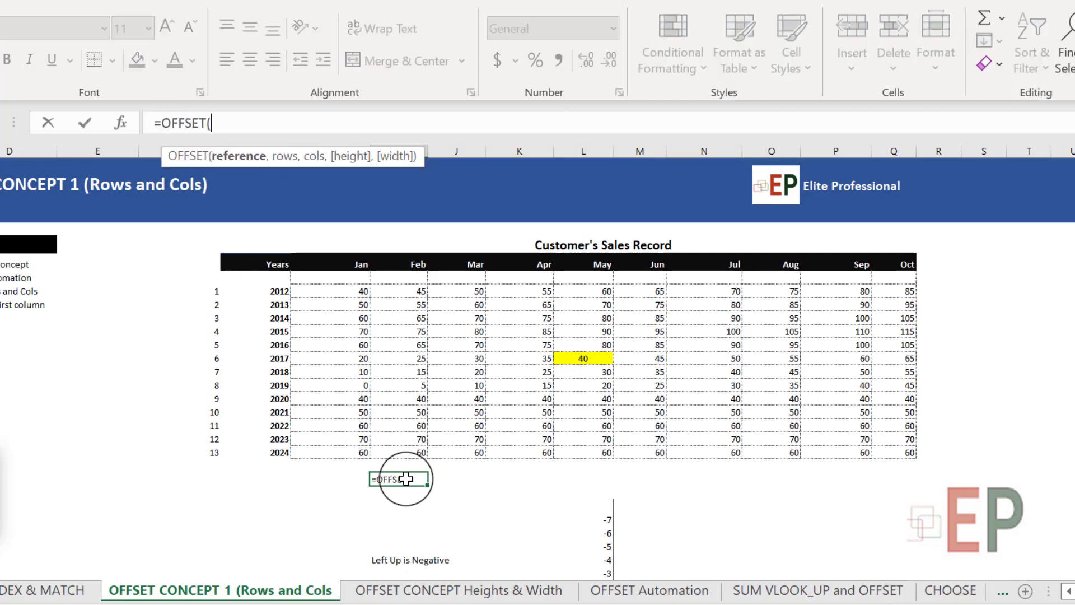
click(569, 362)
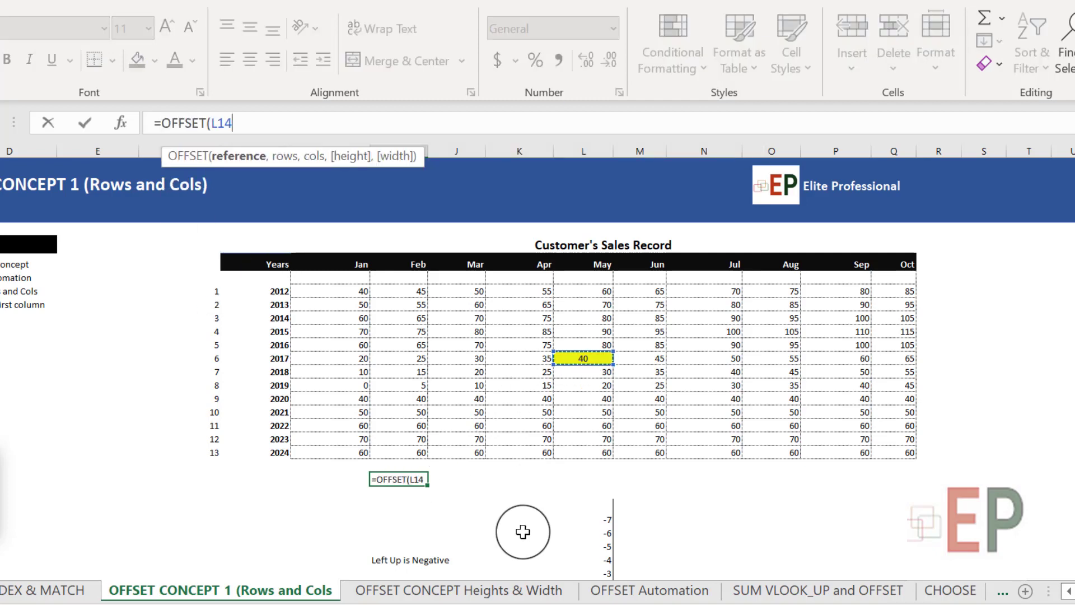
text(,)
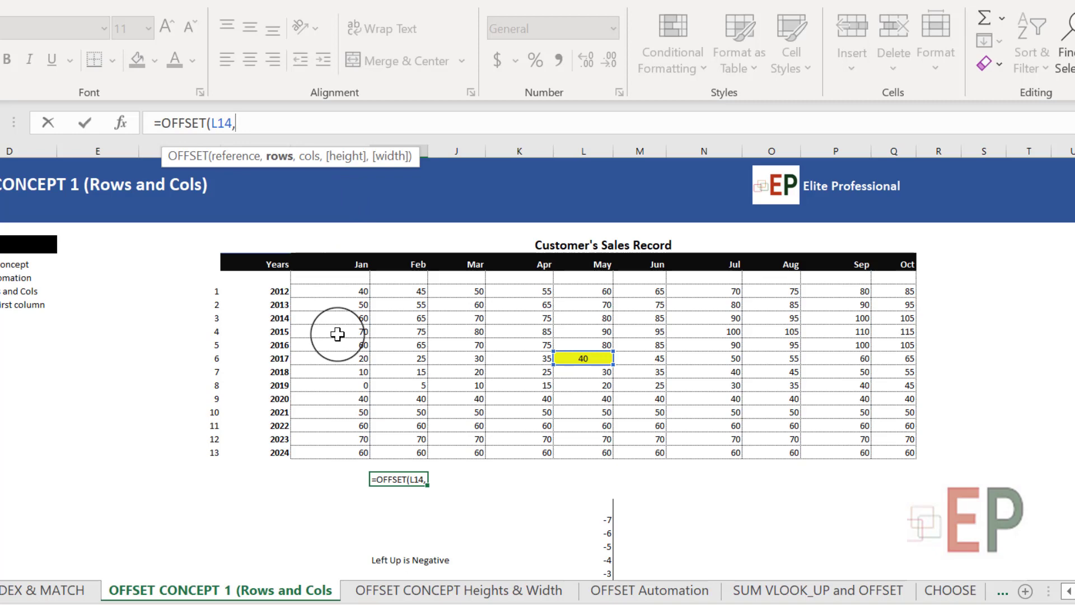
Step: Complete the OFFSET formula with a rows value of 2, leaving cols, height and width empty: =OFFSET(L14,2,,,)
text(1)
key(BackSpace)
text(2)
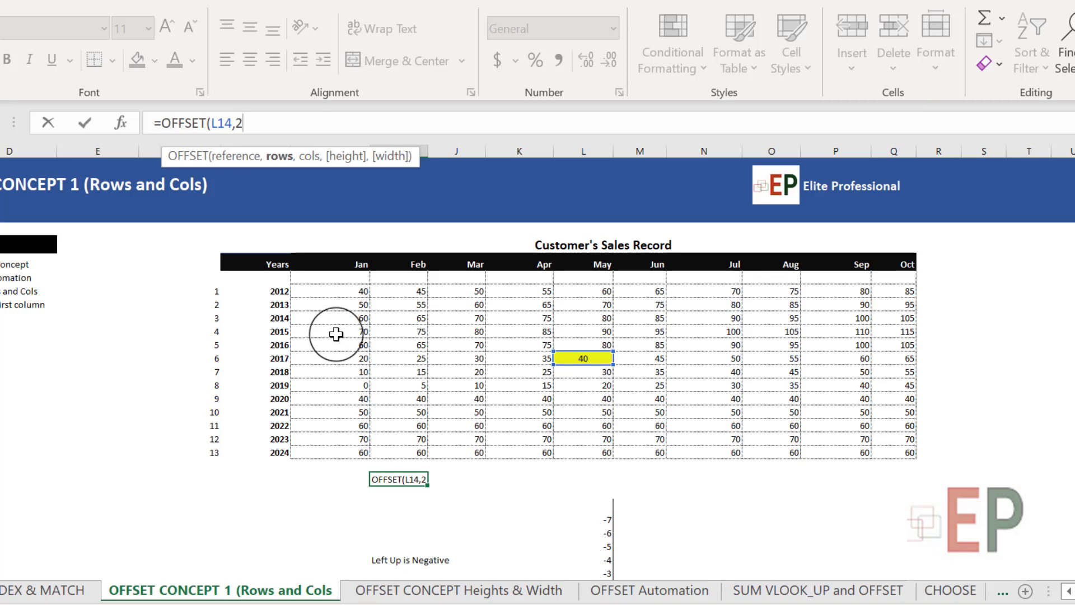
text(,)
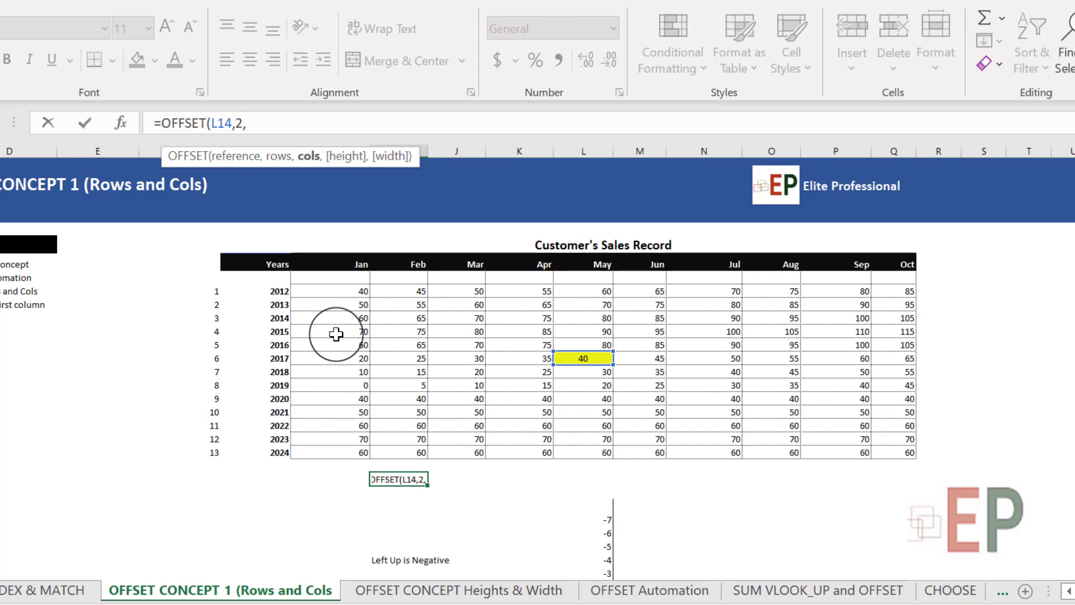
text(,)
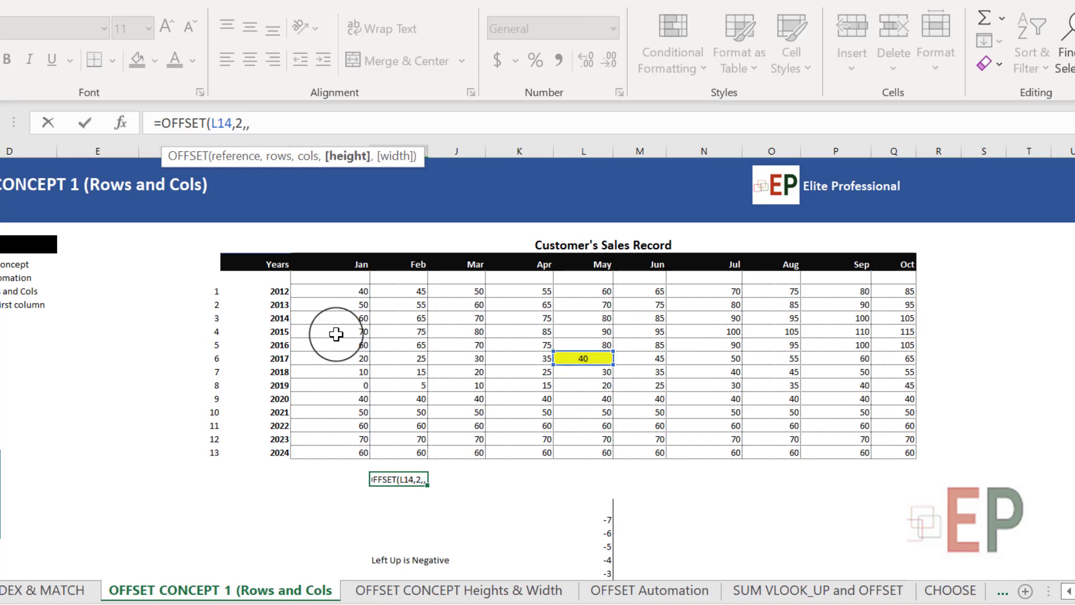
text(,)
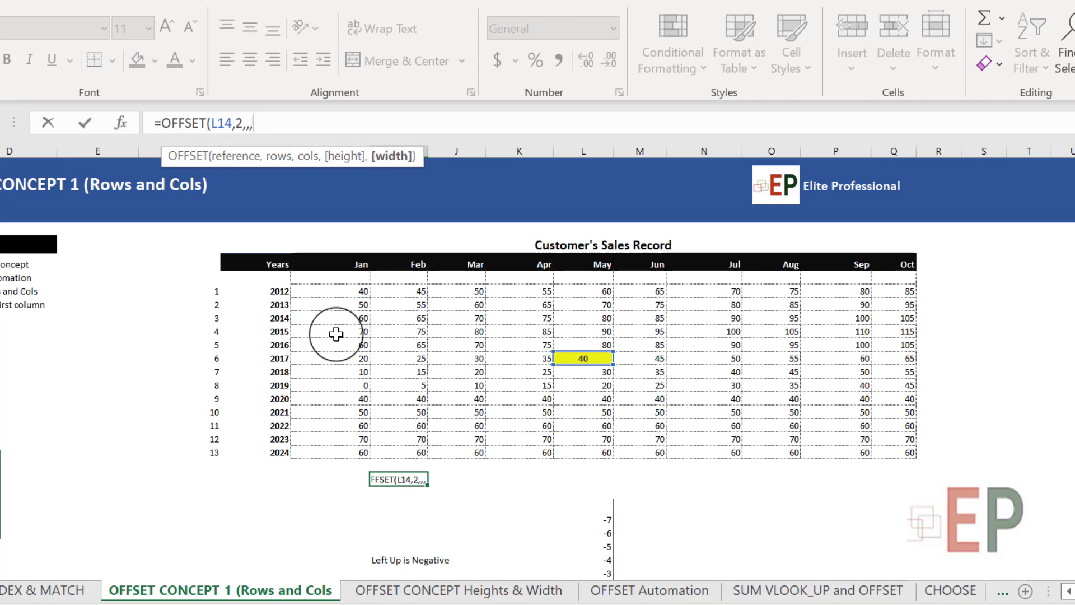
text())
key(Return)
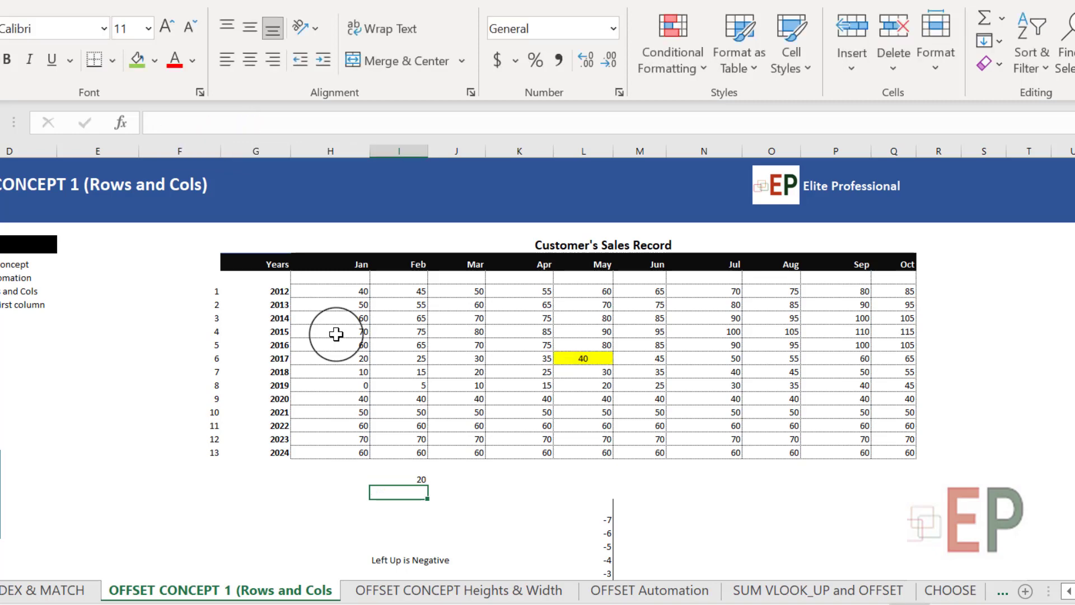
Step: Compare the OFFSET formula cell with its reference cell L14 and the May cell two rows below it
click(416, 478)
click(572, 359)
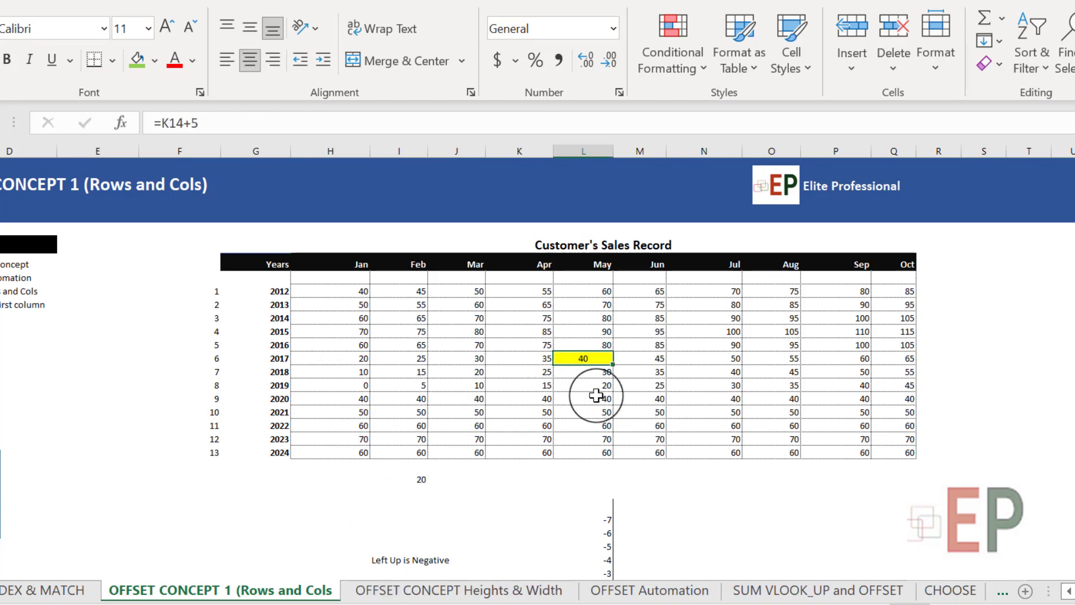
click(427, 487)
click(427, 476)
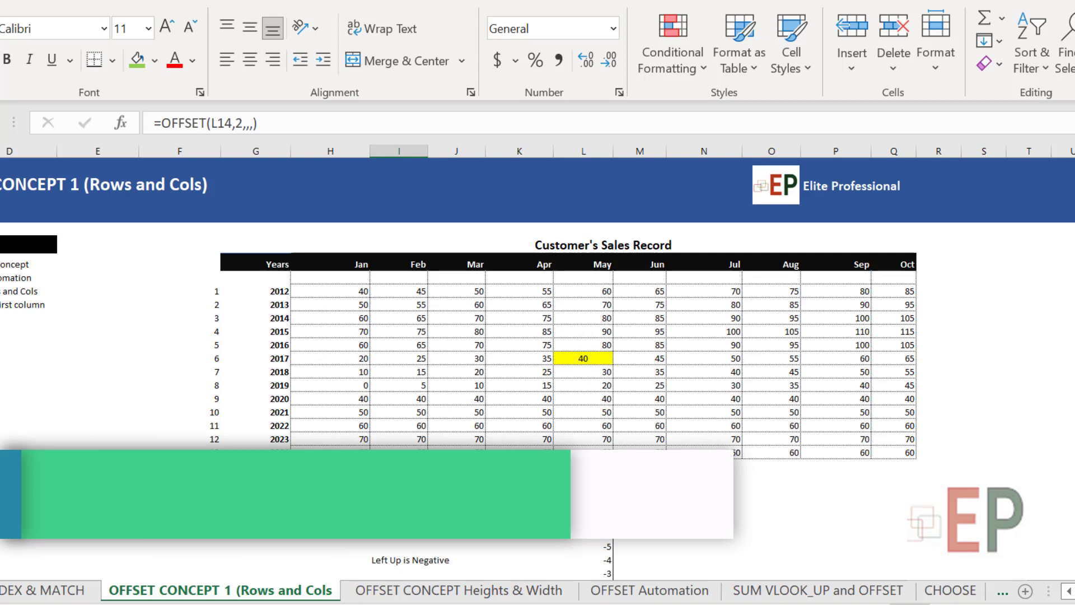
click(583, 385)
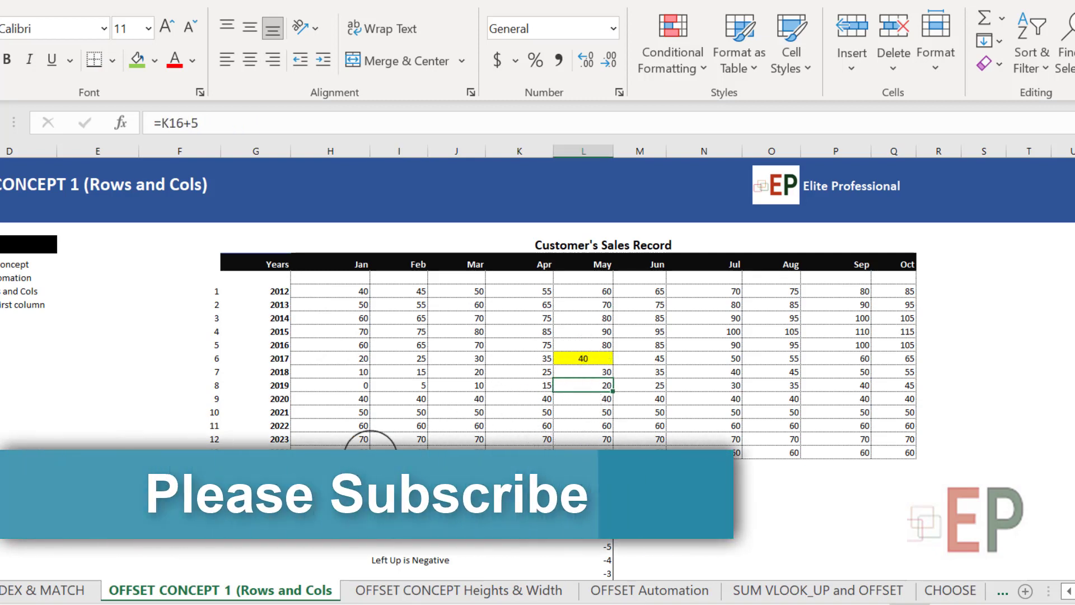
click(428, 476)
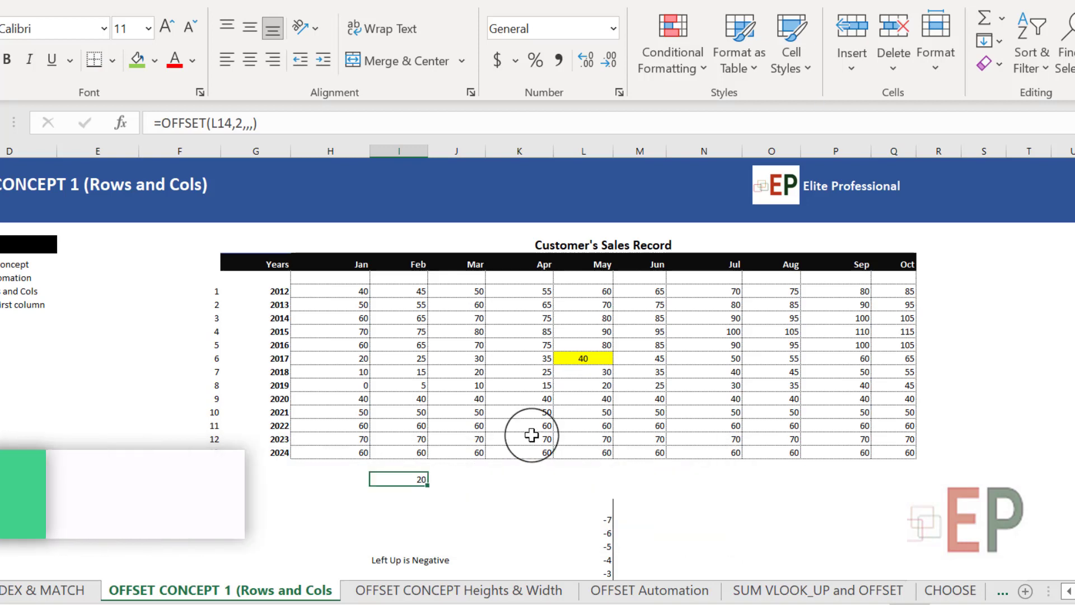
click(591, 374)
click(591, 386)
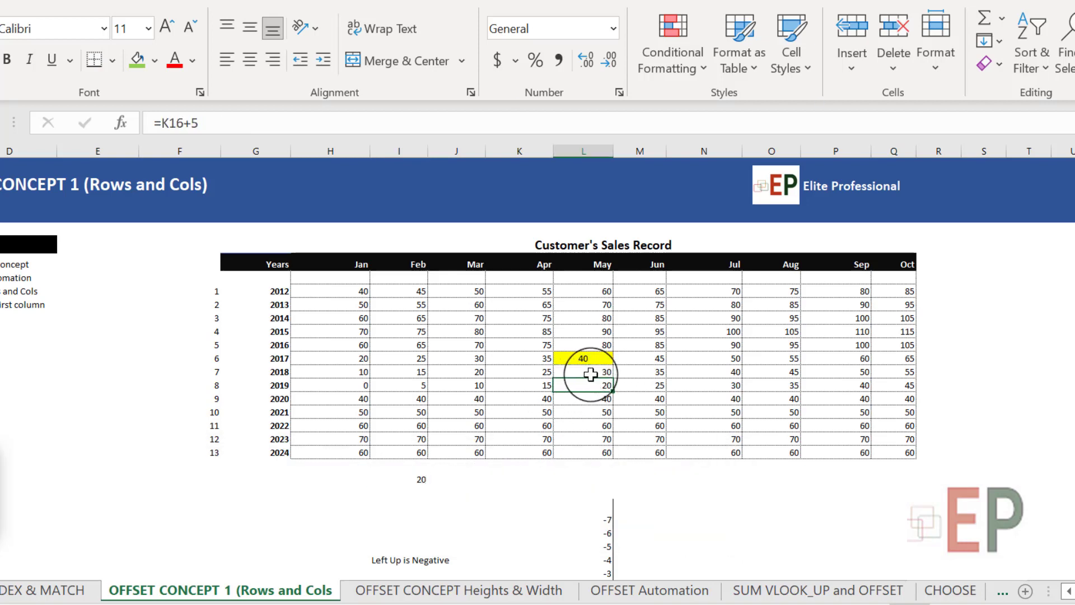
Step: Examine the direction diagram below the table, and trace the two-row offset from May 2017 down to May 2019
scroll(589, 392, down, 4)
click(504, 500)
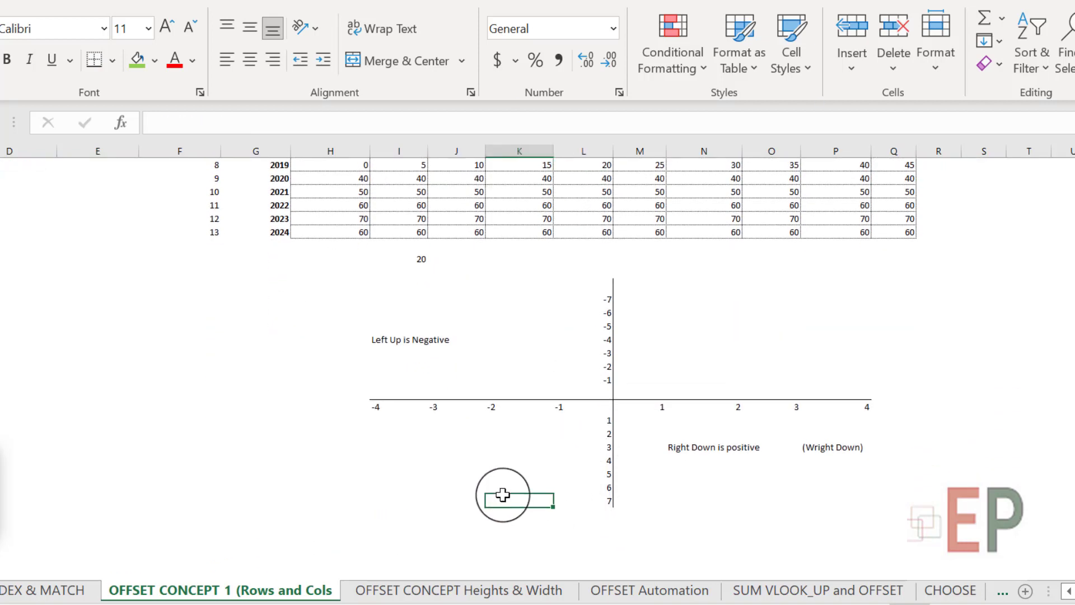
click(608, 396)
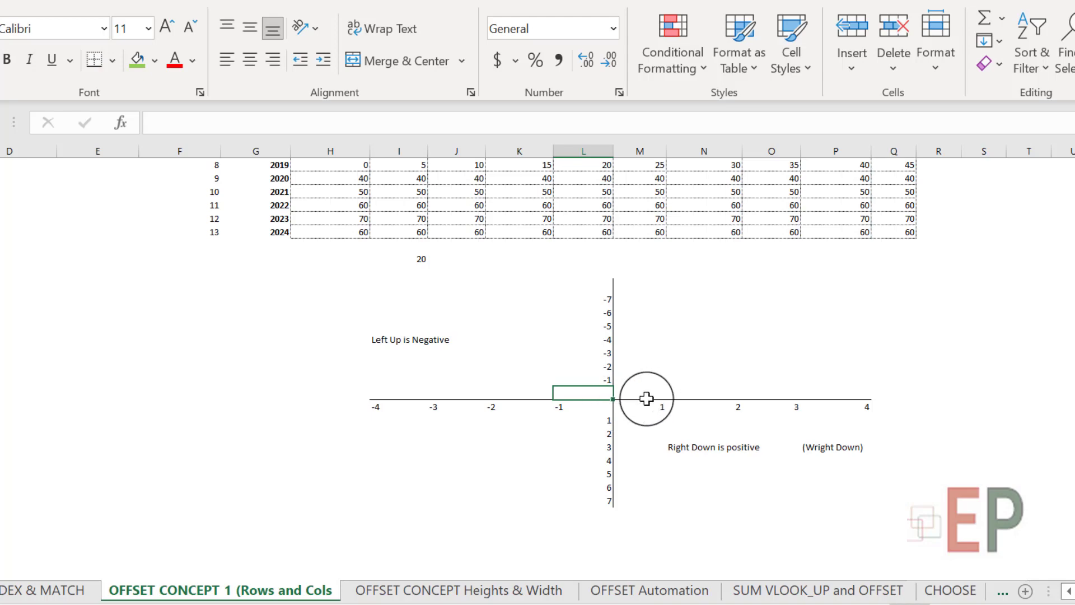
scroll(643, 396, up, 3)
click(596, 266)
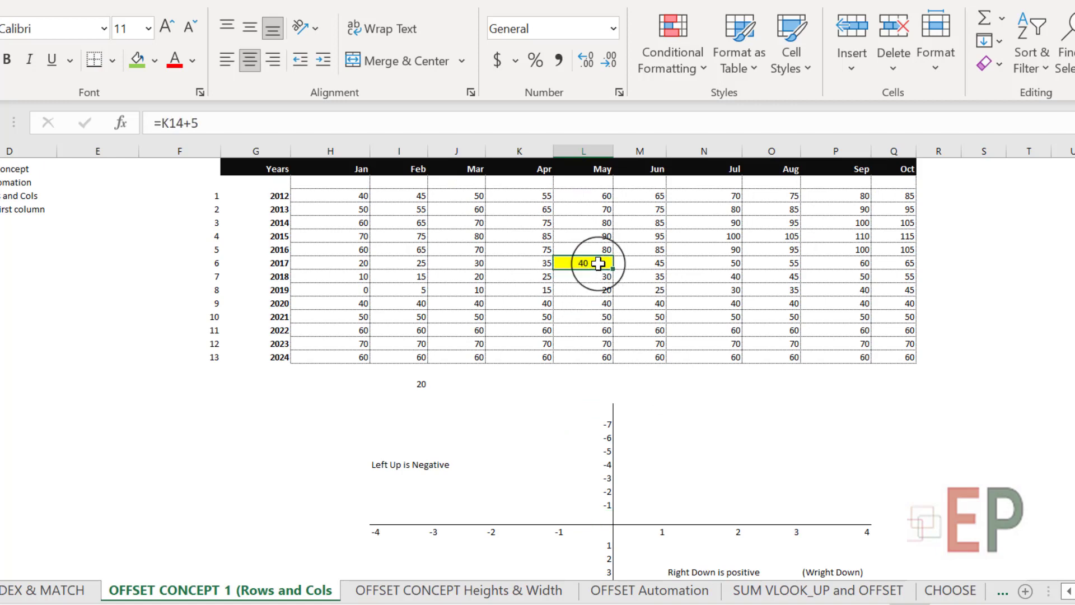
click(587, 276)
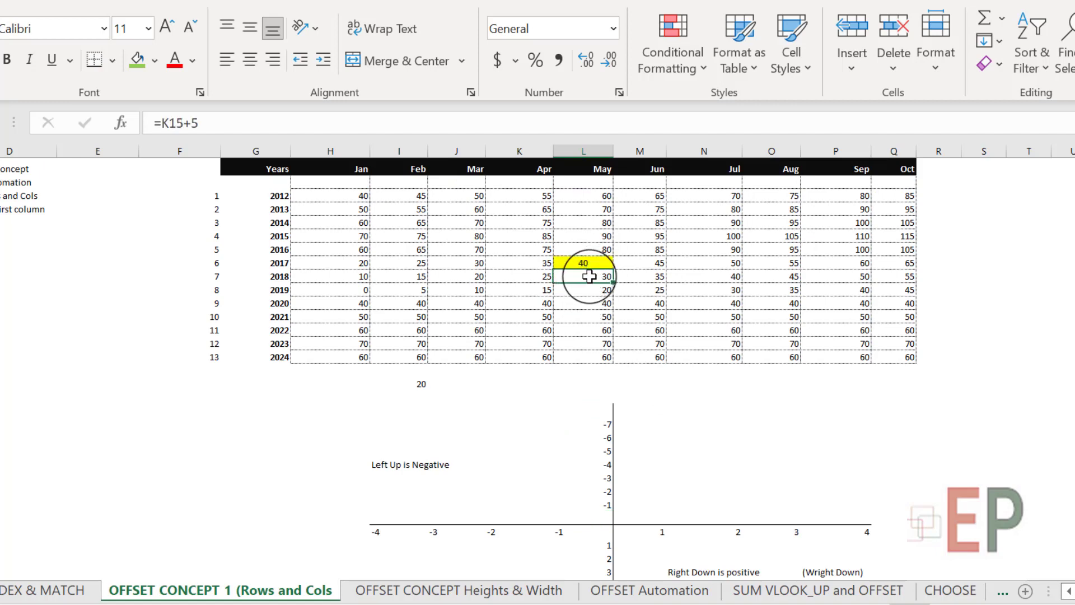
click(587, 287)
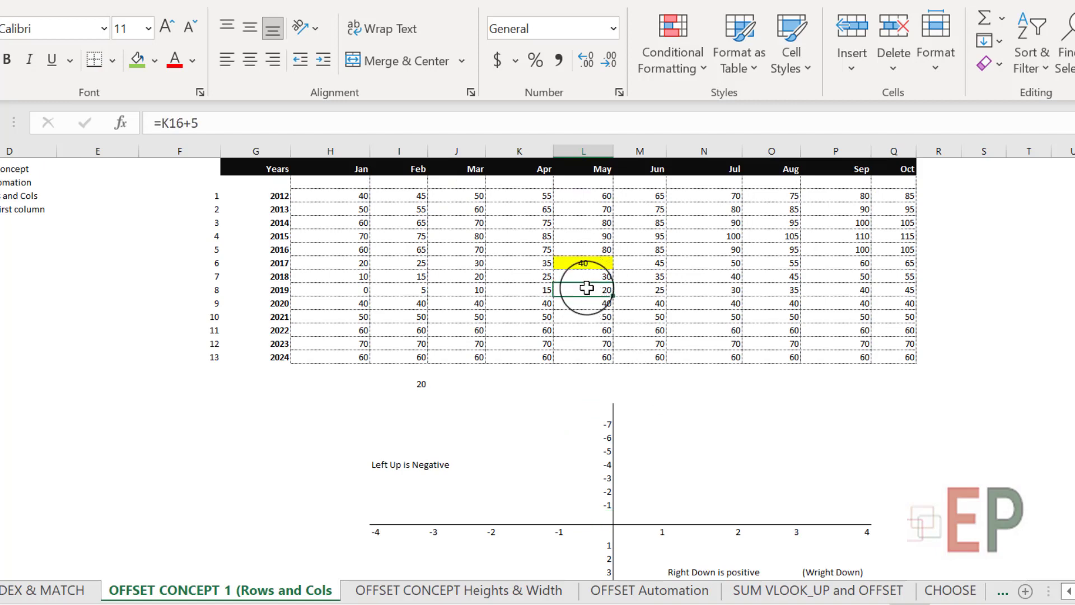
click(595, 261)
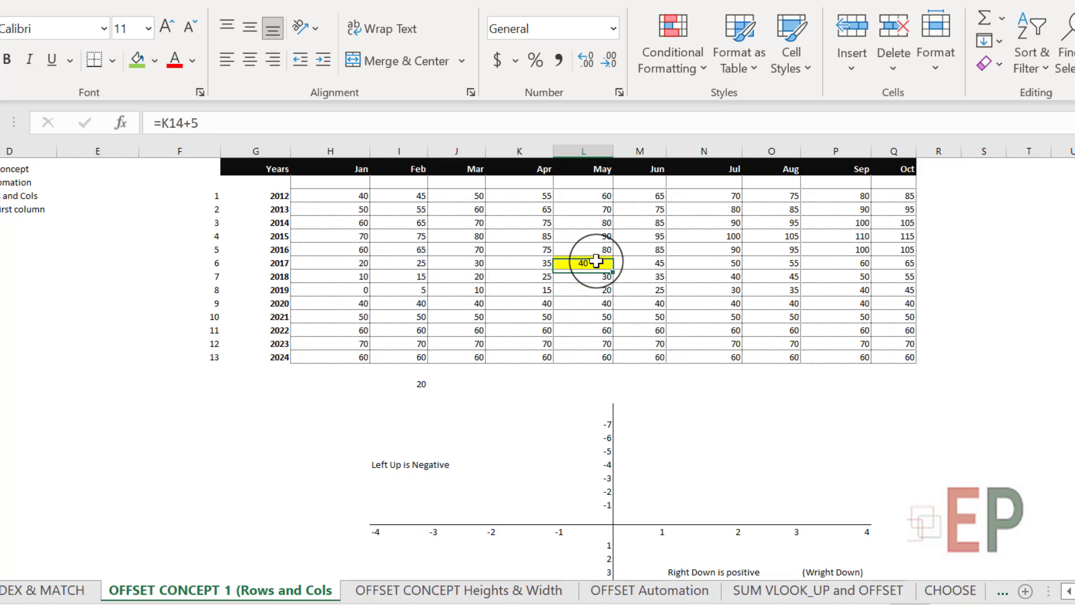
click(543, 490)
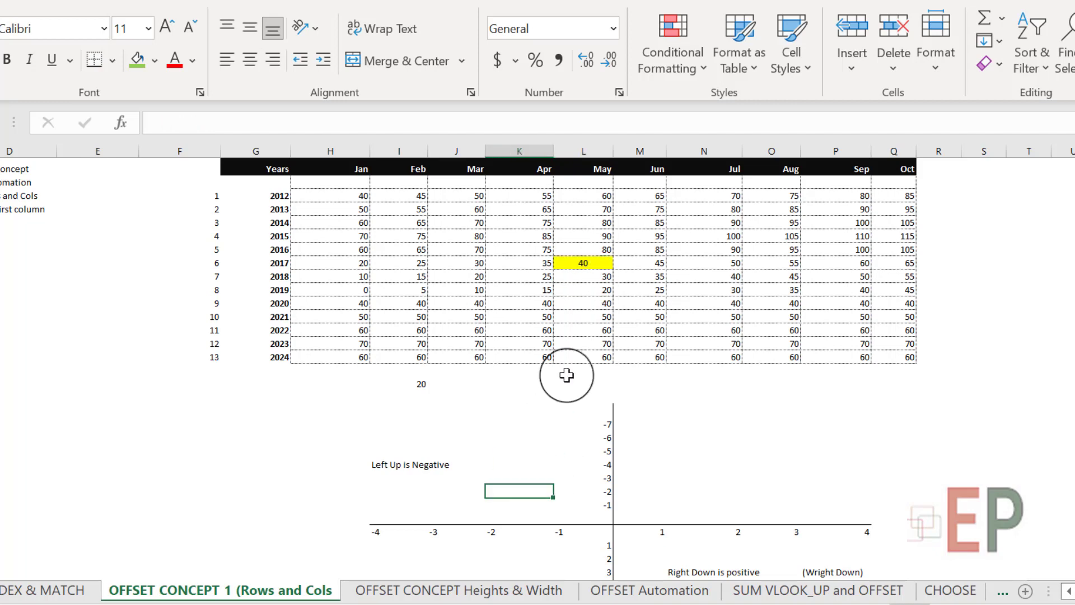
Step: Trace cells below and above the yellow May 2017 cell, and compare them with the negative row values on the diagram
click(600, 266)
key(Down)
key(Down)
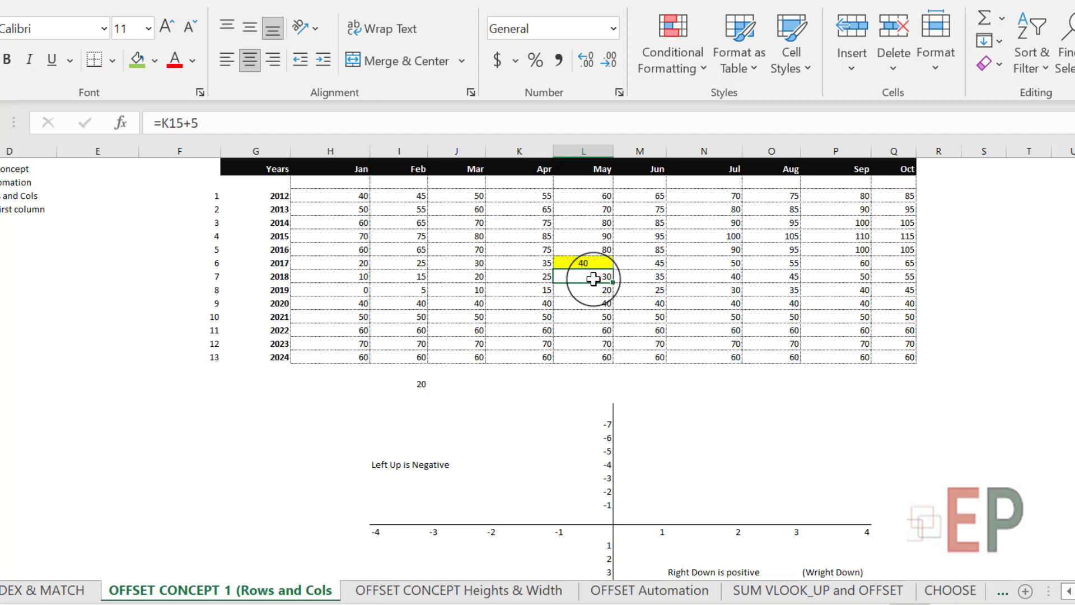
key(Up)
key(Up)
key(Up)
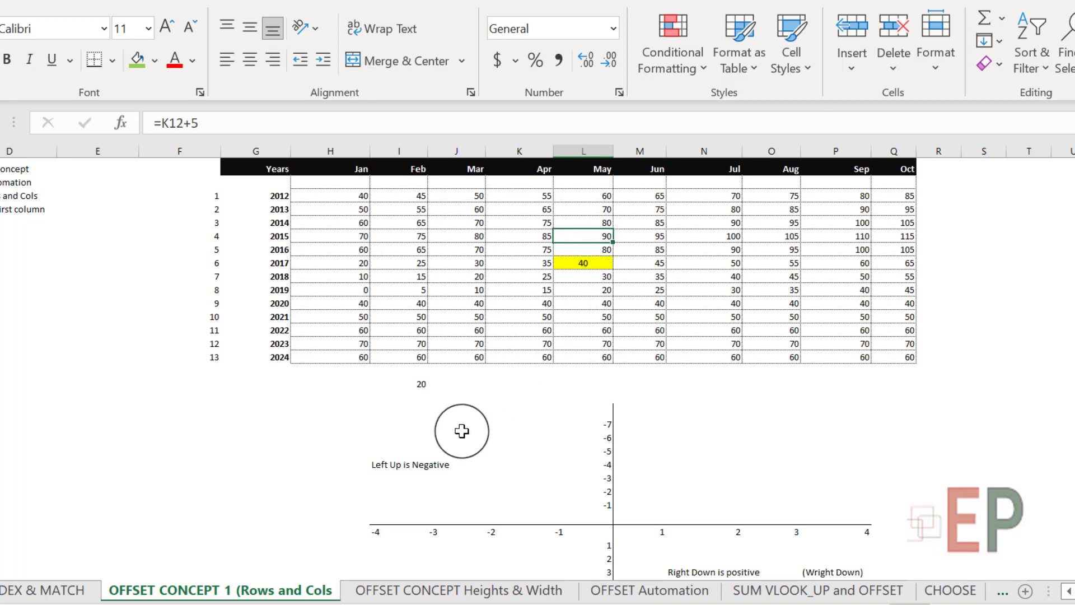
click(373, 466)
click(579, 438)
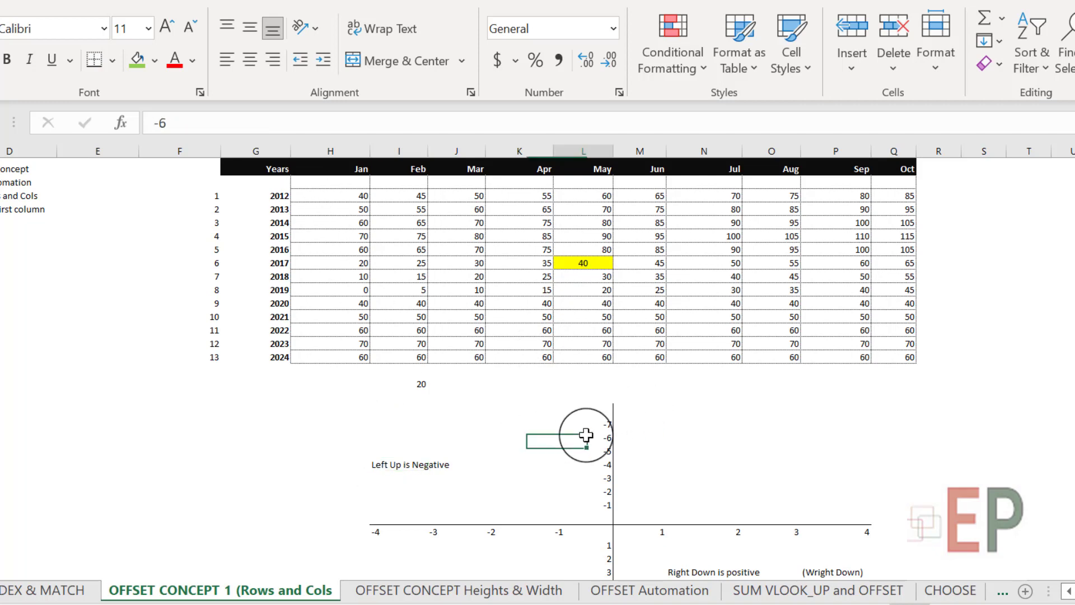
Step: Review the rows argument of the OFFSET formula against the diagram, and close the formula without changing it
scroll(564, 378, up, 3)
click(420, 479)
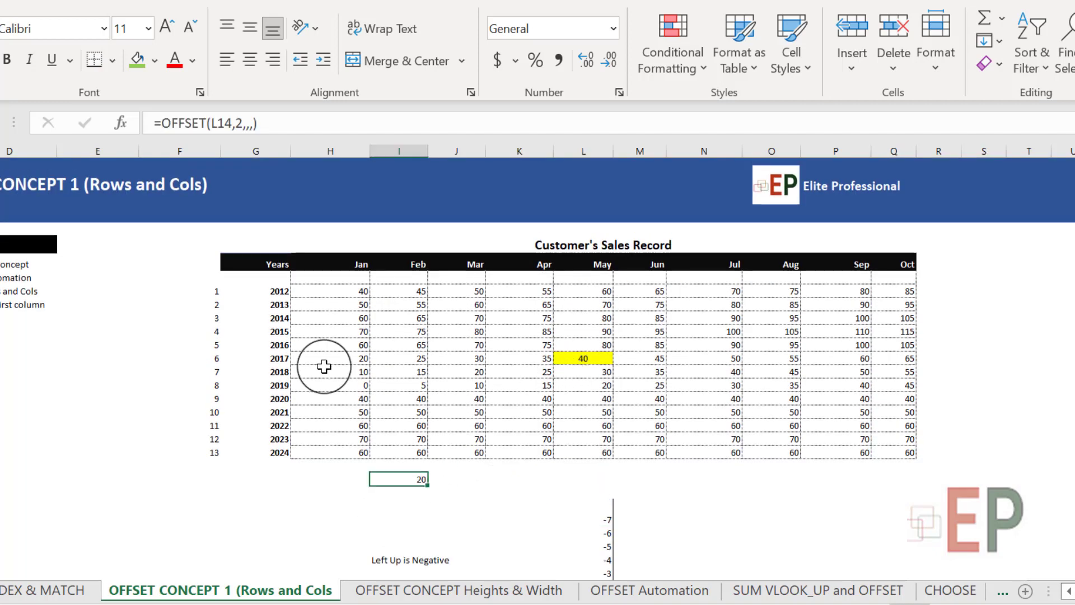
click(233, 124)
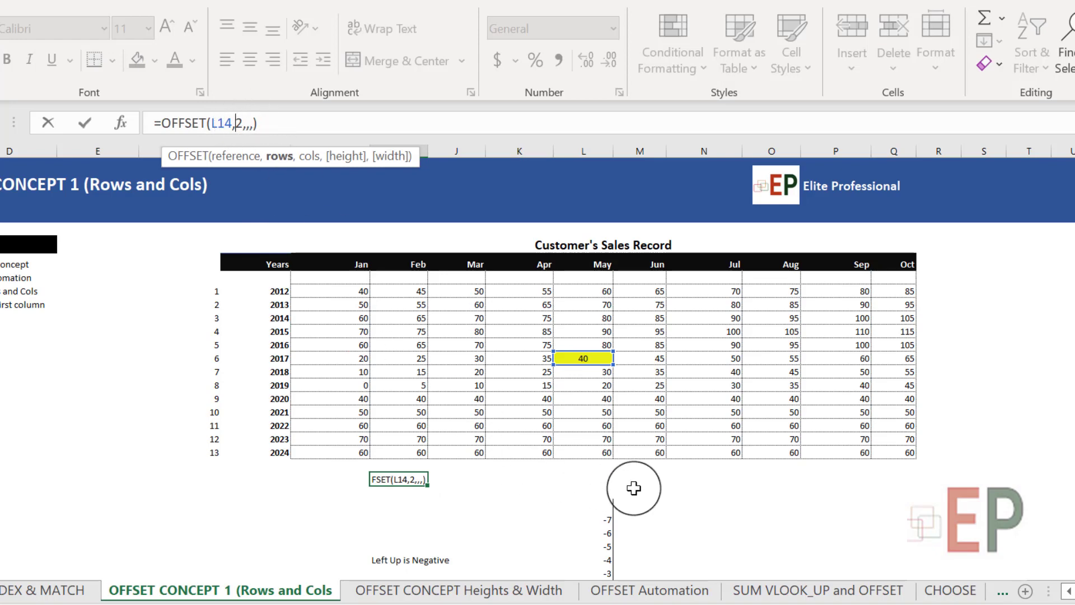
scroll(633, 487, down, 2)
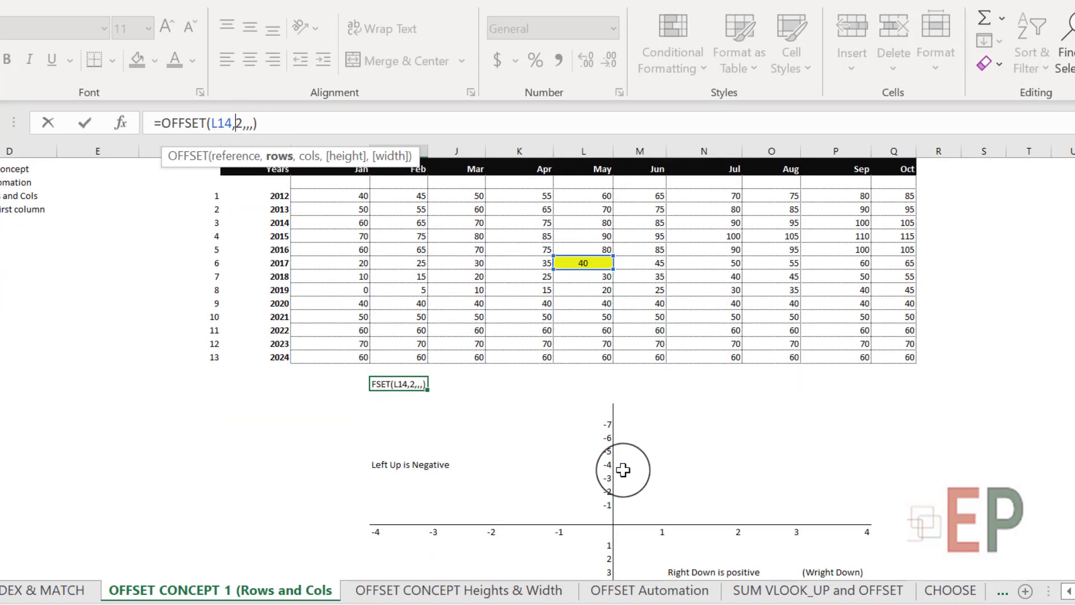
key(Return)
Step: Examine the diagram's vertical axis of row offsets, covering the negative values above and the positive values below the origin
scroll(628, 470, down, 4)
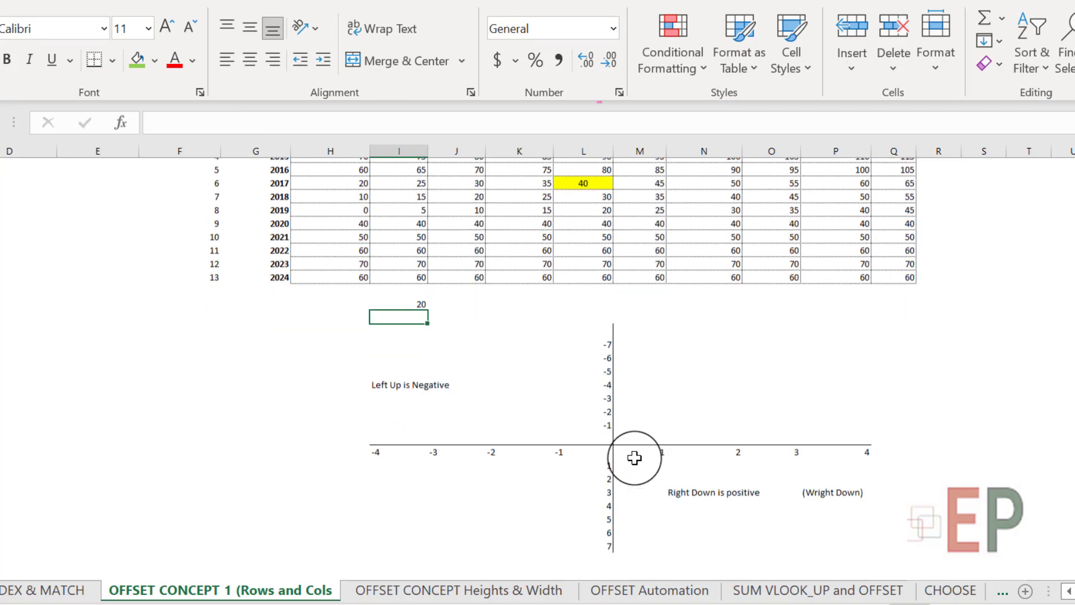
scroll(638, 448, up, 1)
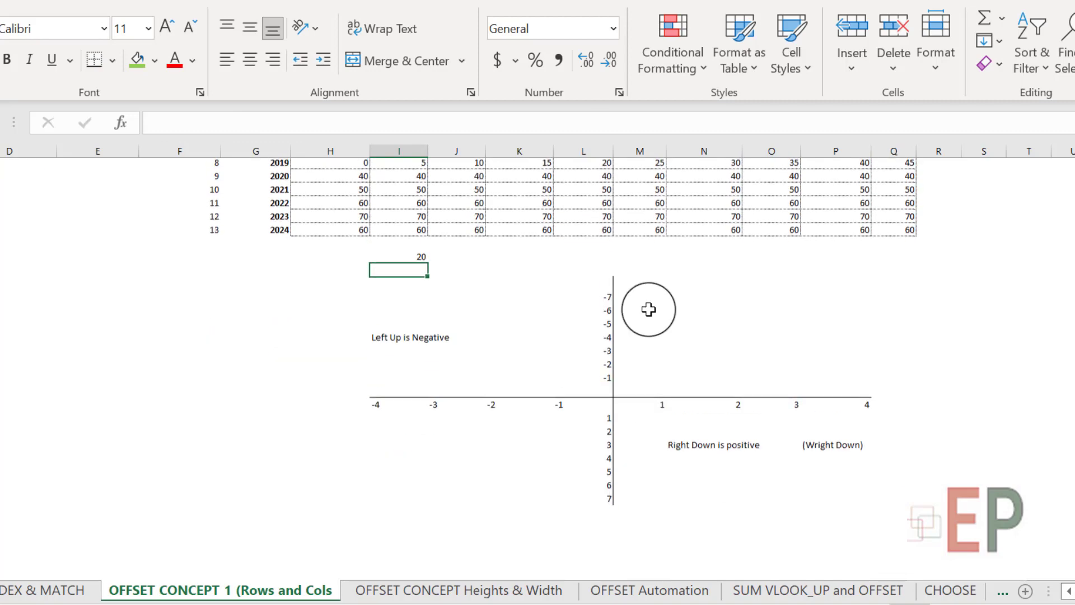
click(615, 286)
drag(615, 287, 613, 411)
click(614, 299)
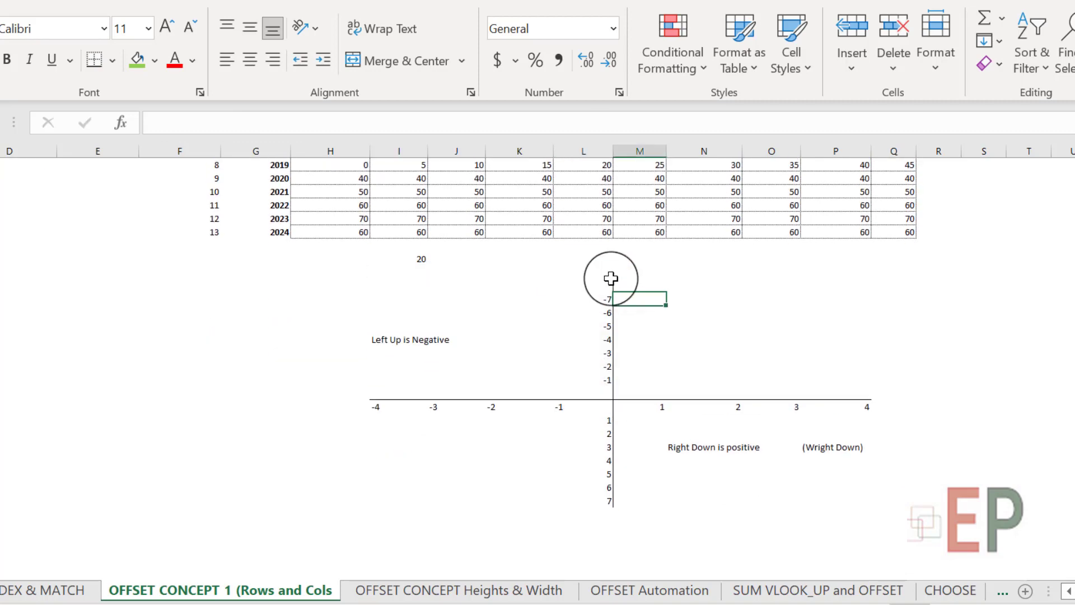
drag(610, 275, 604, 381)
drag(605, 273, 595, 516)
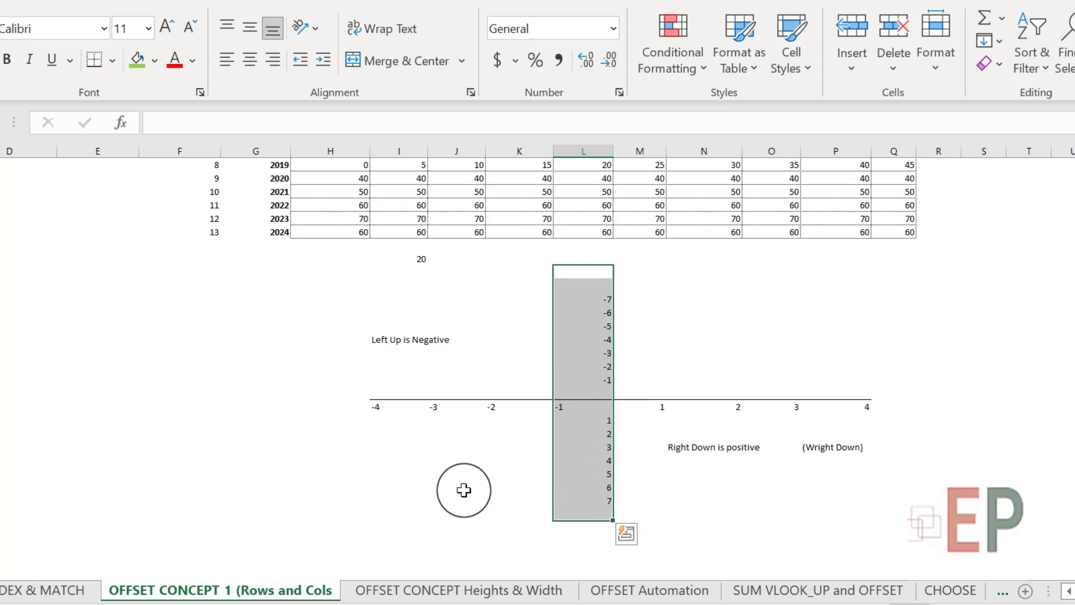
click(463, 490)
scroll(543, 377, up, 3)
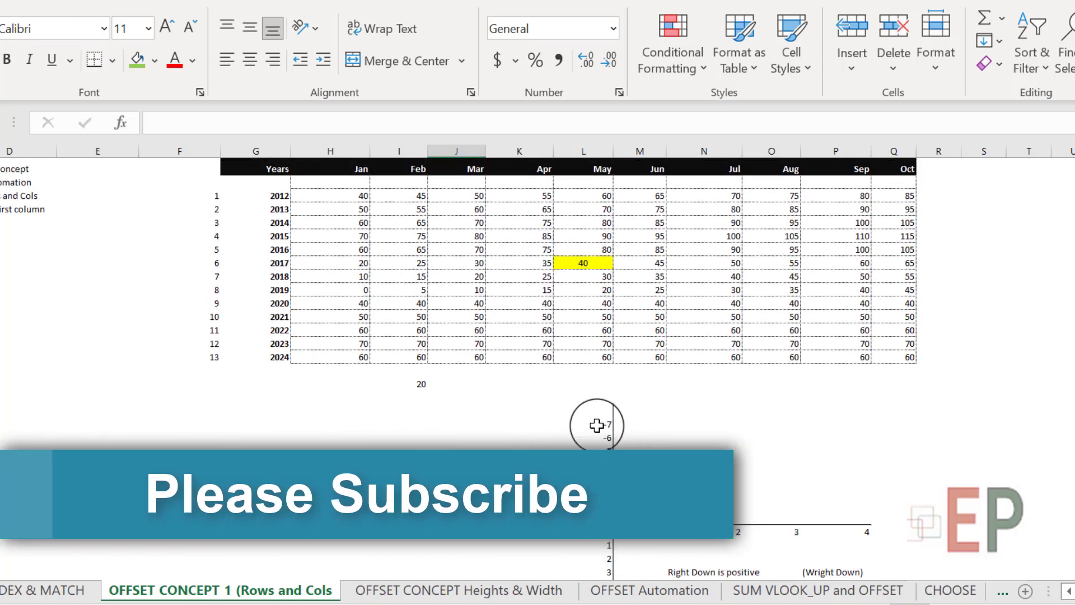
click(608, 409)
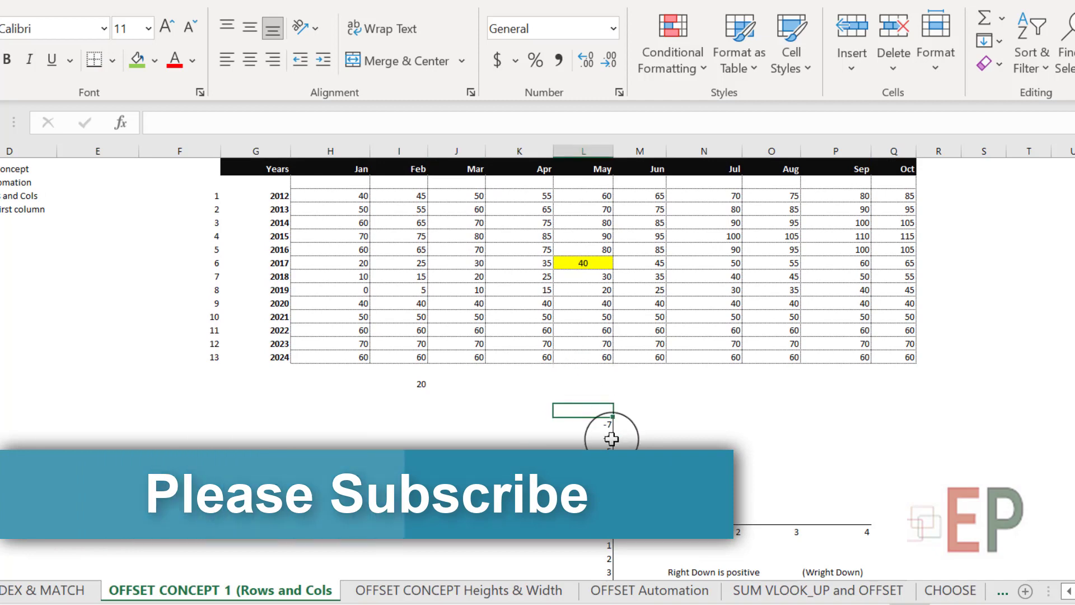
Step: Compare the diagram's negative upward steps and positive downward steps with the rows around the yellow May 2017 cell
scroll(610, 439, down, 3)
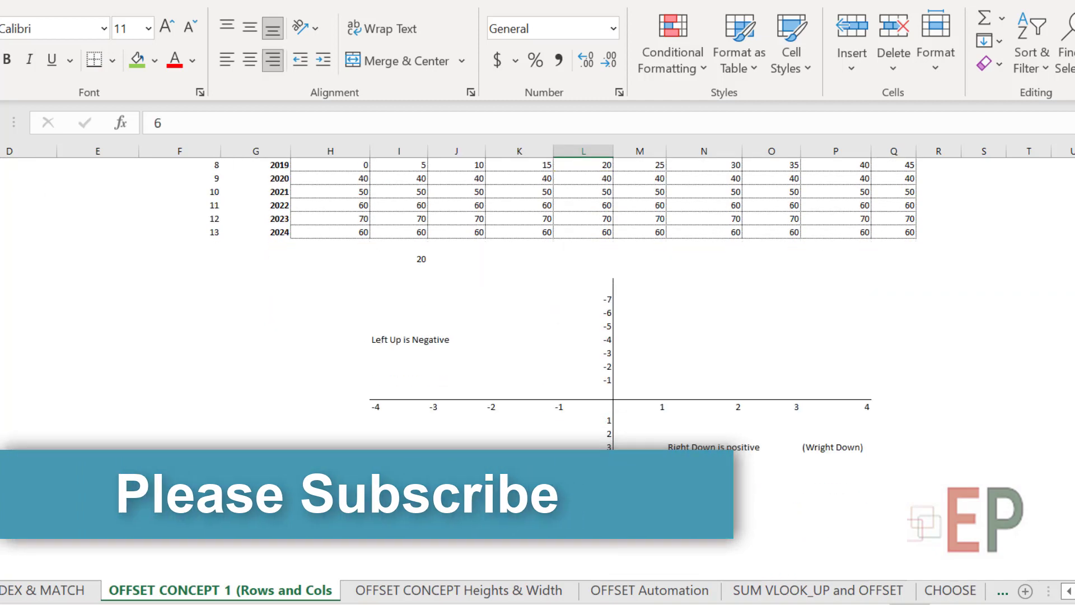
click(610, 368)
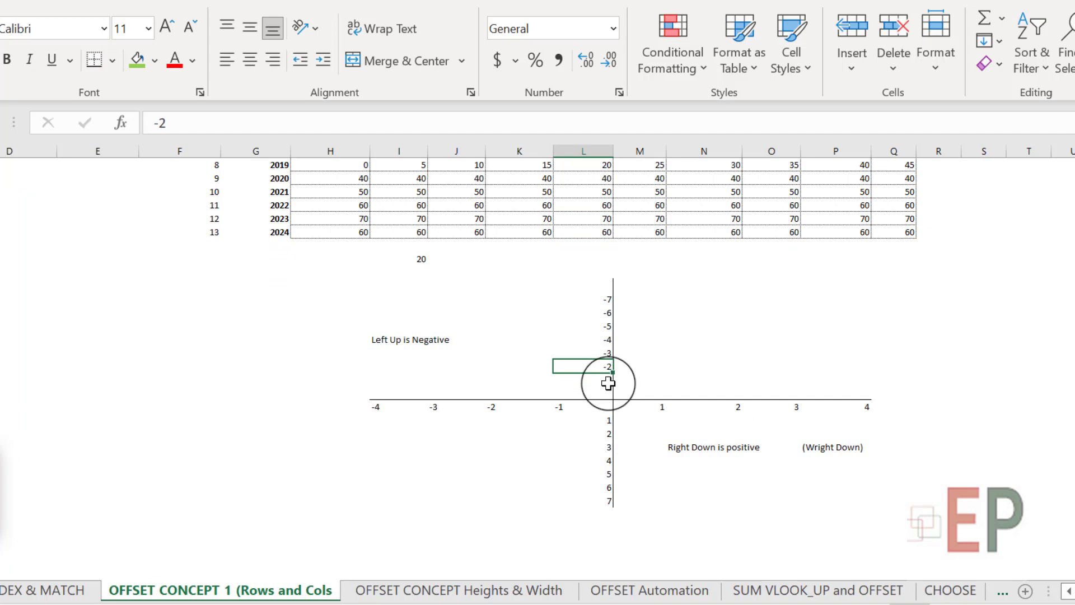
scroll(608, 383, up, 1)
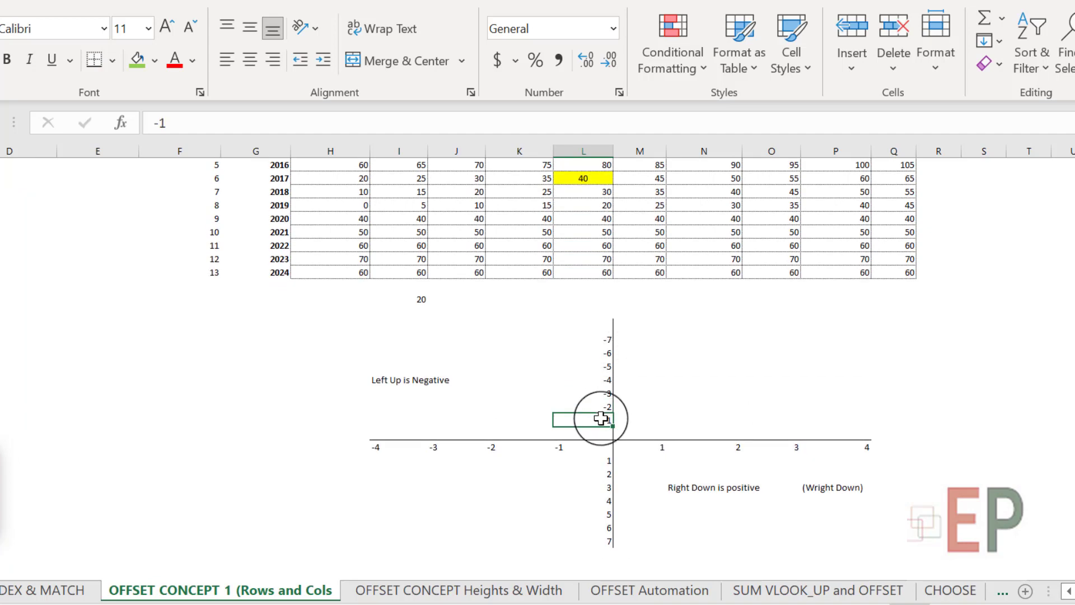
scroll(599, 426, down, 2)
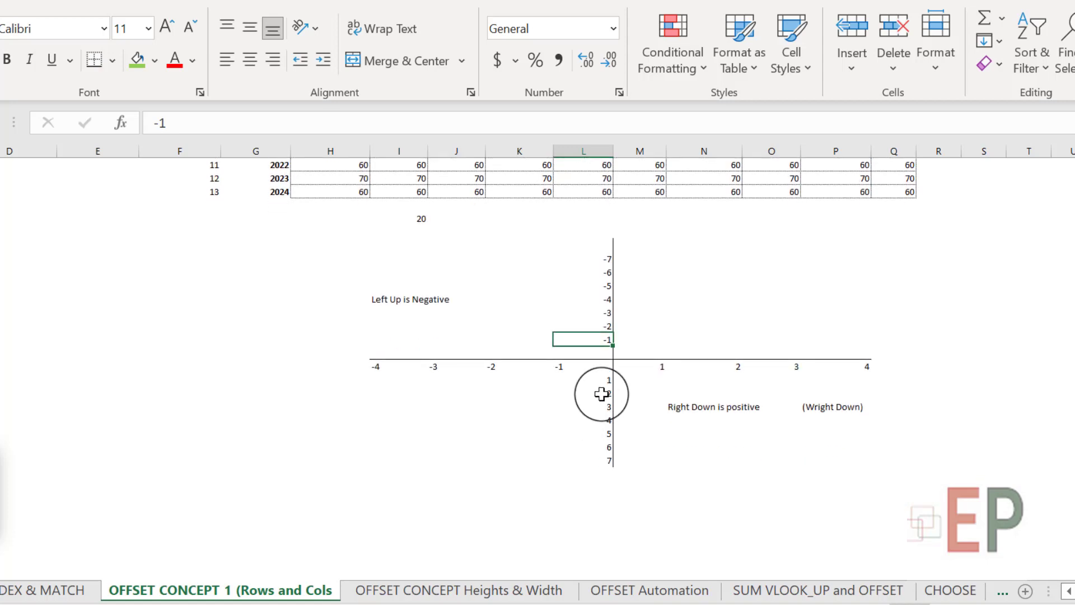
click(601, 393)
click(606, 443)
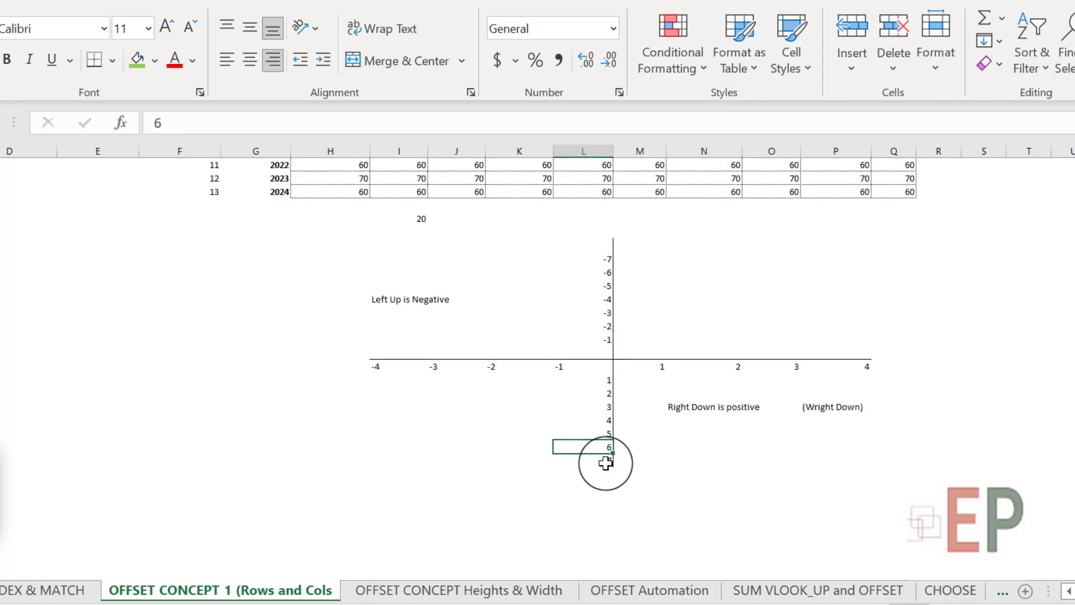
scroll(619, 452, up, 2)
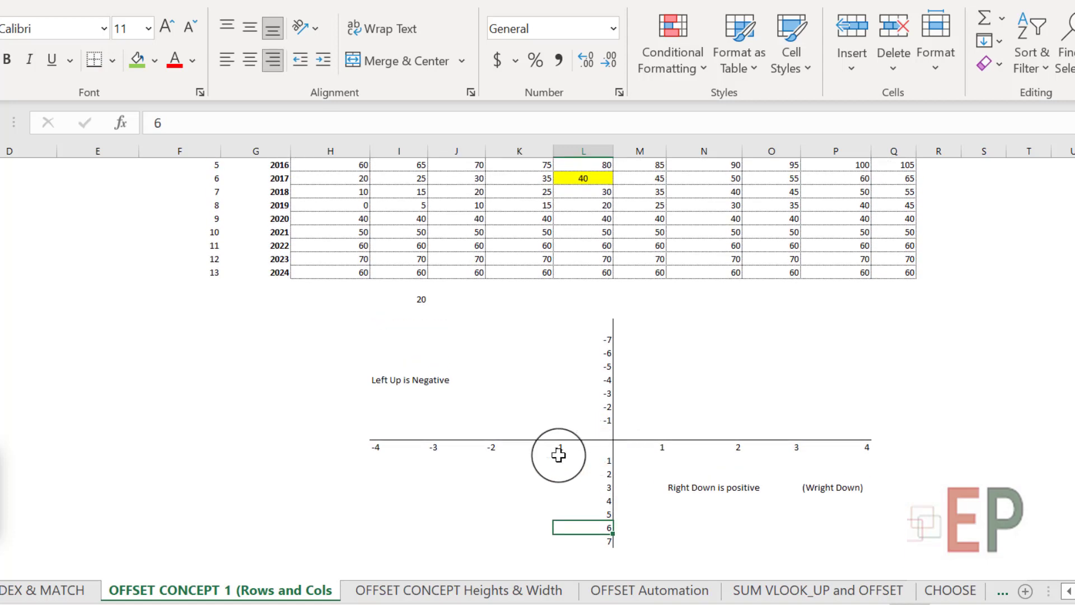
scroll(562, 455, up, 2)
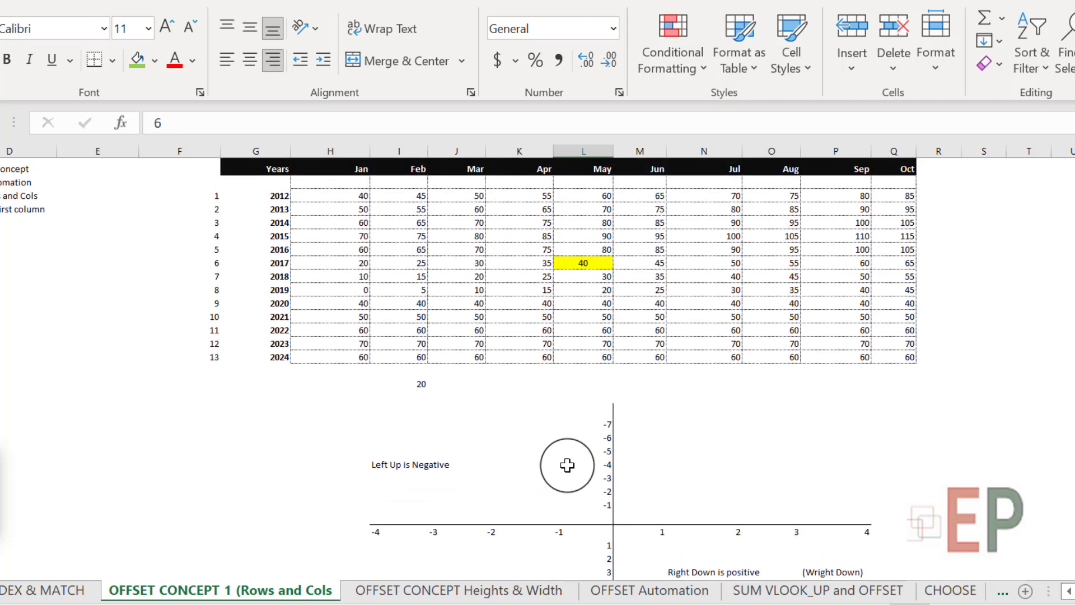
Step: Examine the diagram's horizontal axis of column offsets, covering -1 to -4 on one side of the origin and 1 to 4 on the other
scroll(564, 461, down, 2)
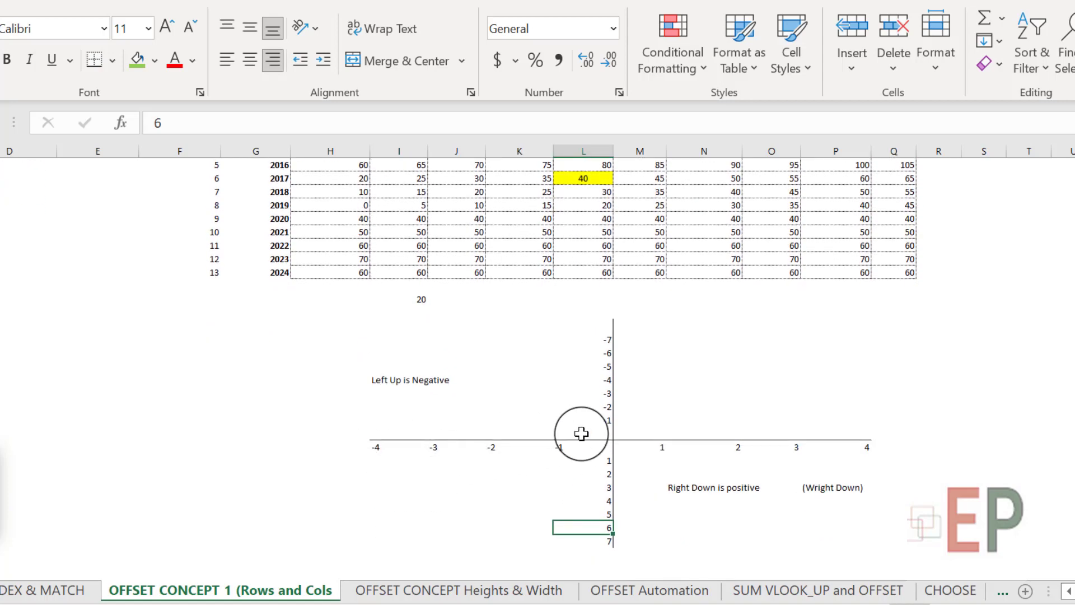
drag(565, 452, 307, 447)
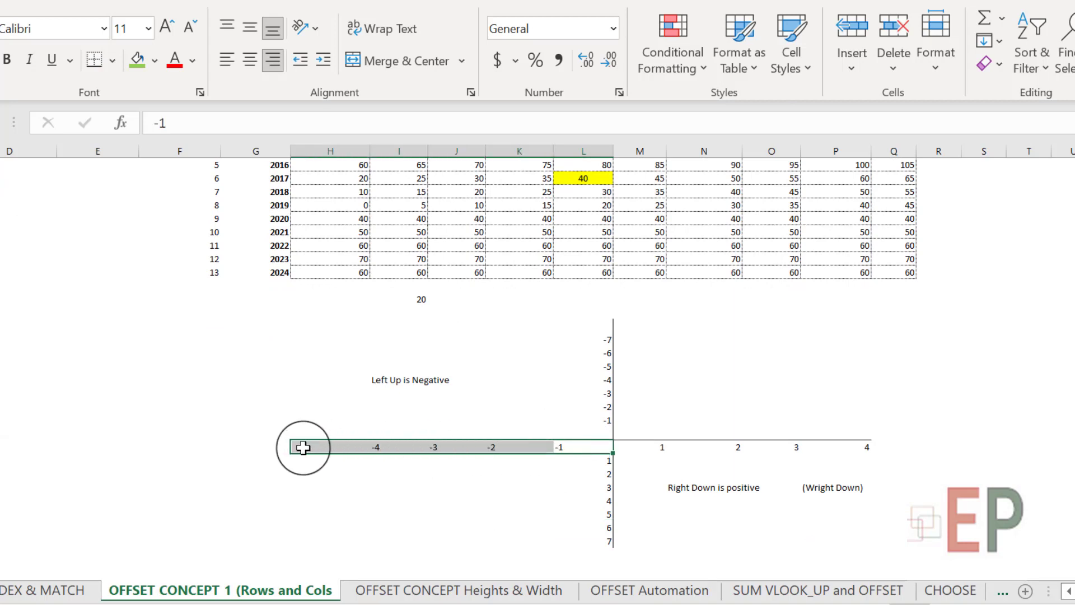
click(443, 381)
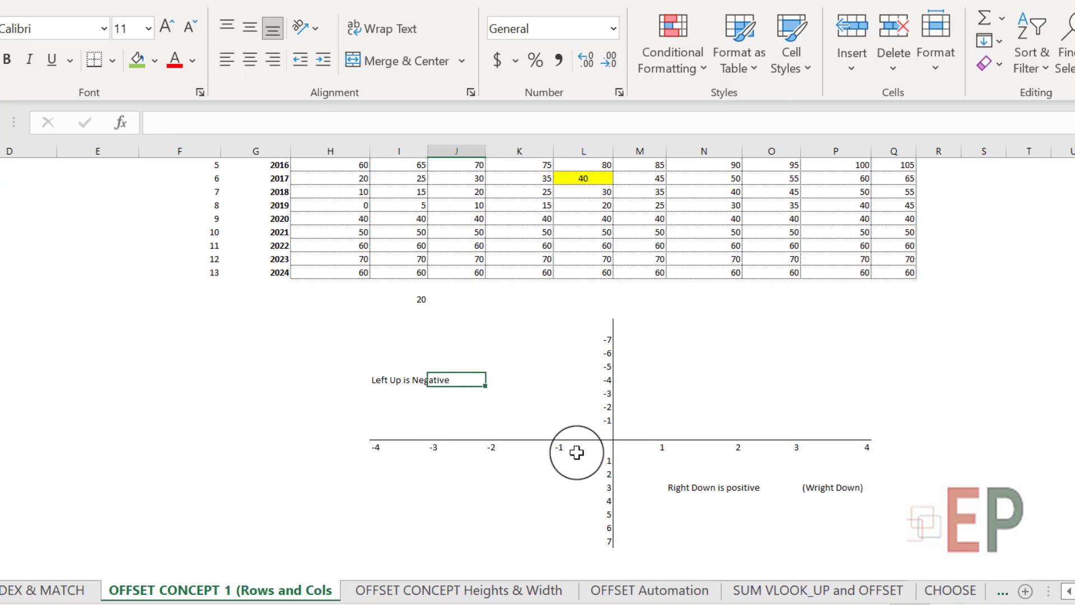
drag(639, 448, 722, 448)
drag(865, 429, 922, 440)
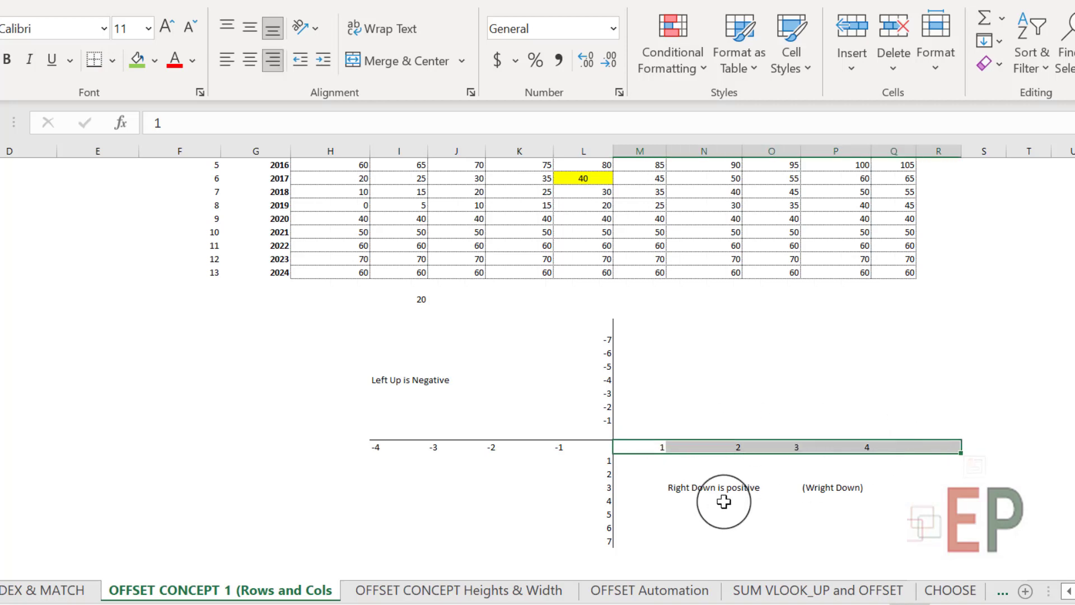
Step: Read the "Left Up is Negative" and "Right Down is positive" notes, including the "(Wright Down)" memory aid, against the diagram's axes
click(710, 491)
click(722, 512)
click(380, 384)
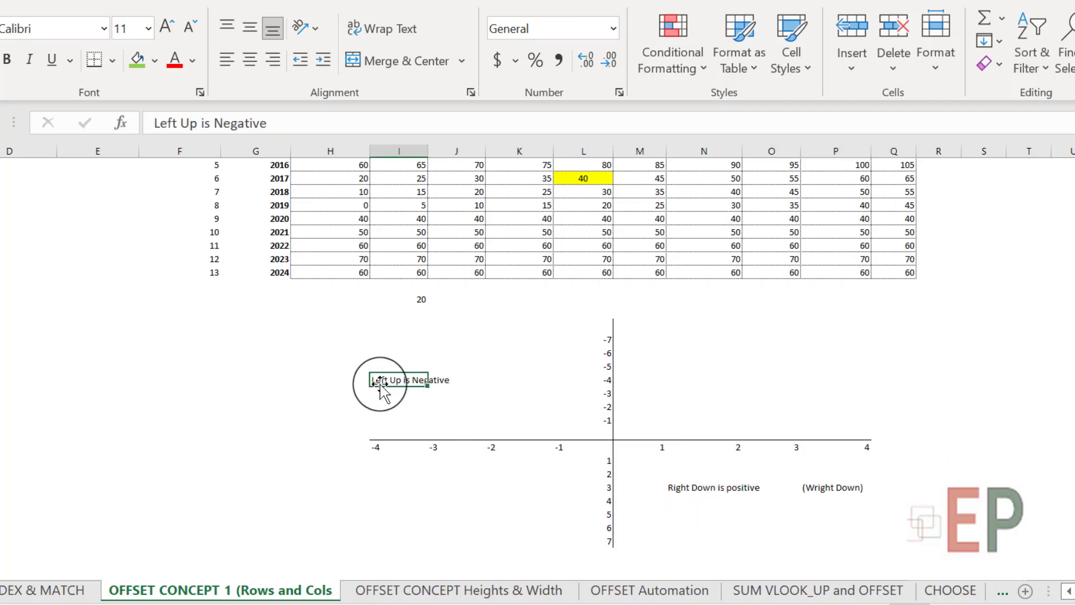
click(408, 407)
click(390, 383)
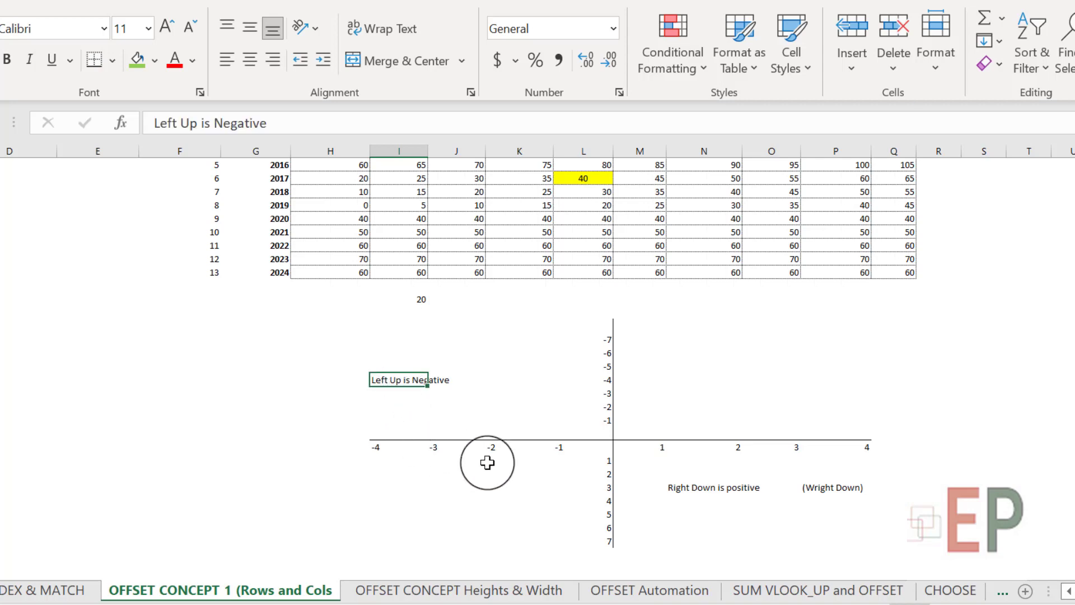
click(367, 406)
click(381, 384)
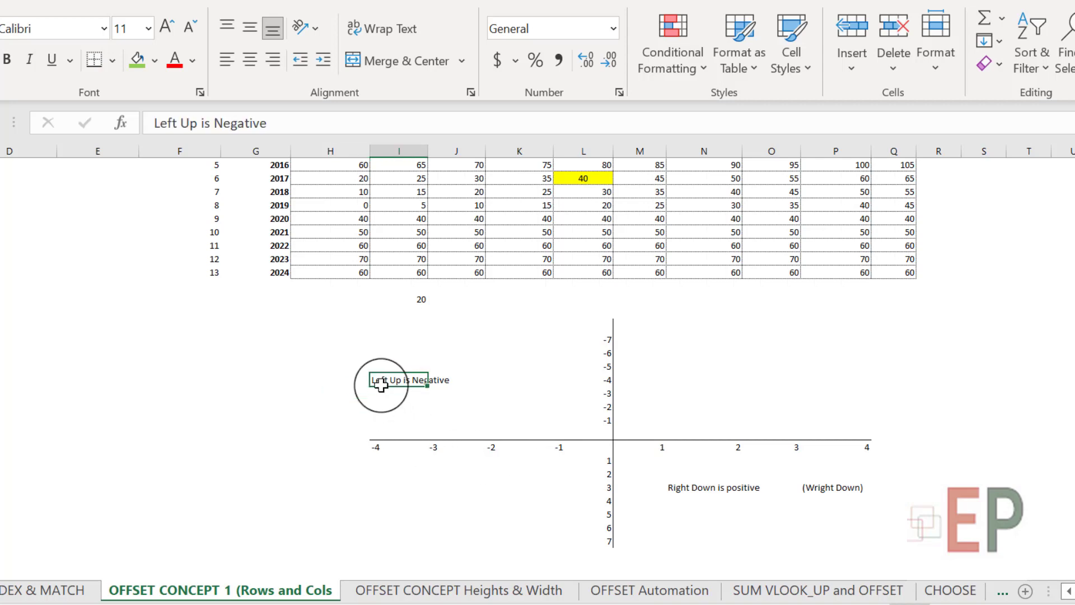
click(360, 446)
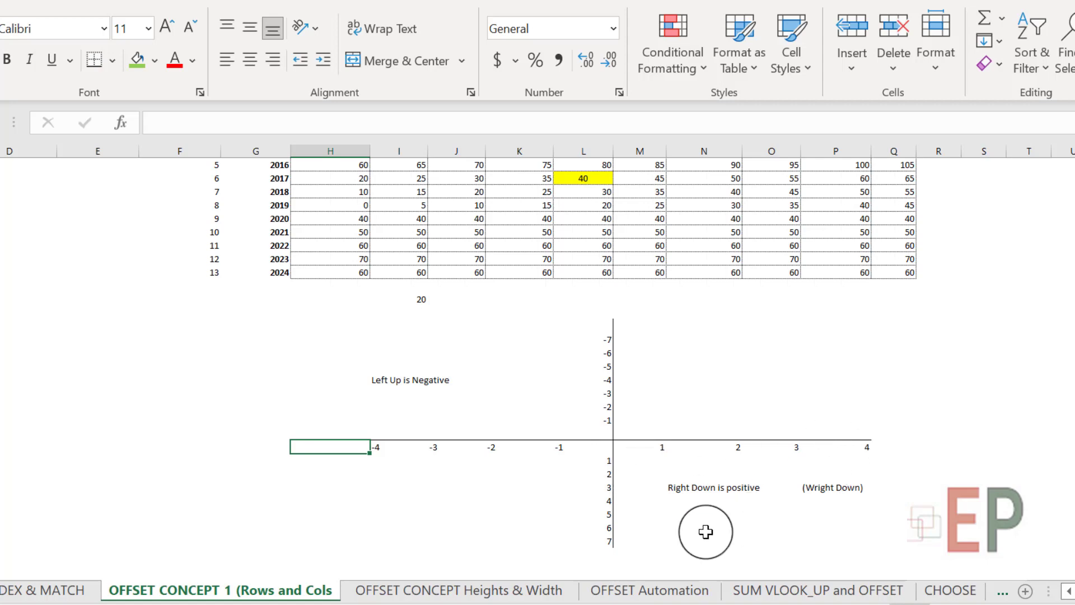
click(690, 489)
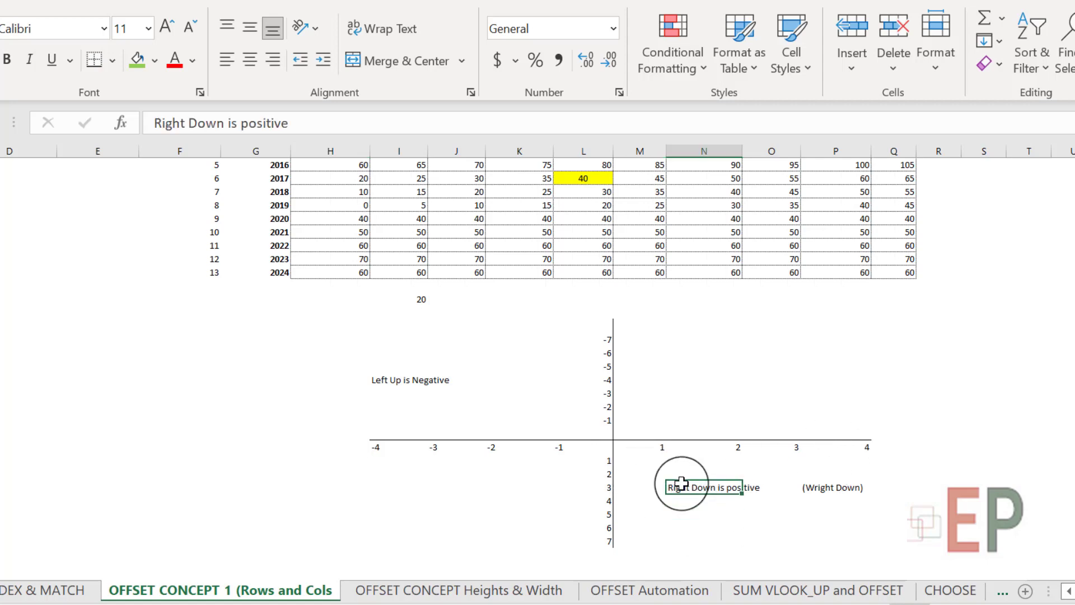
click(816, 477)
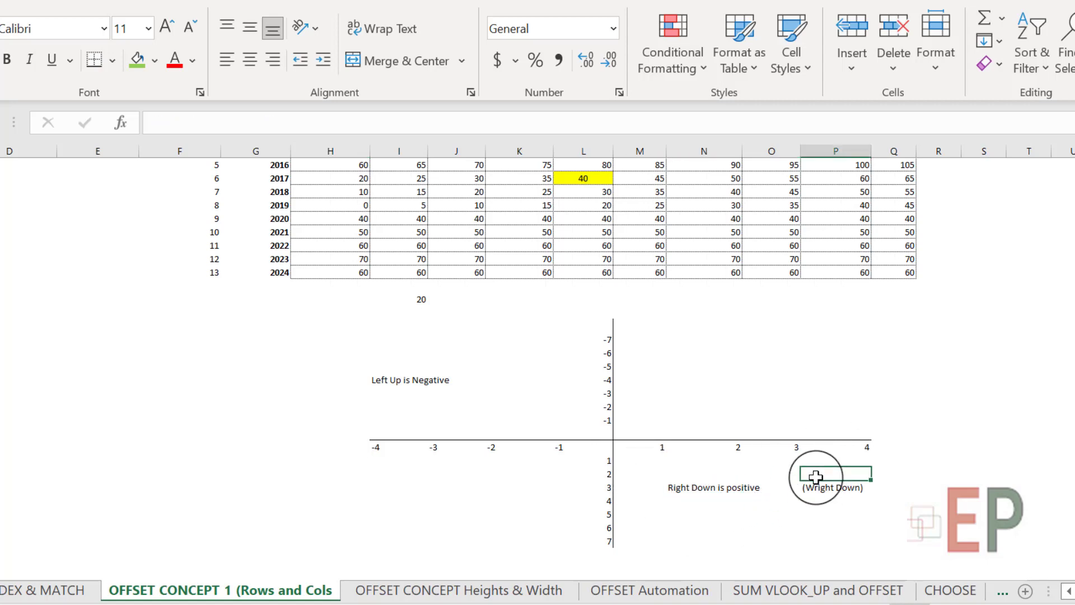
click(714, 528)
click(679, 490)
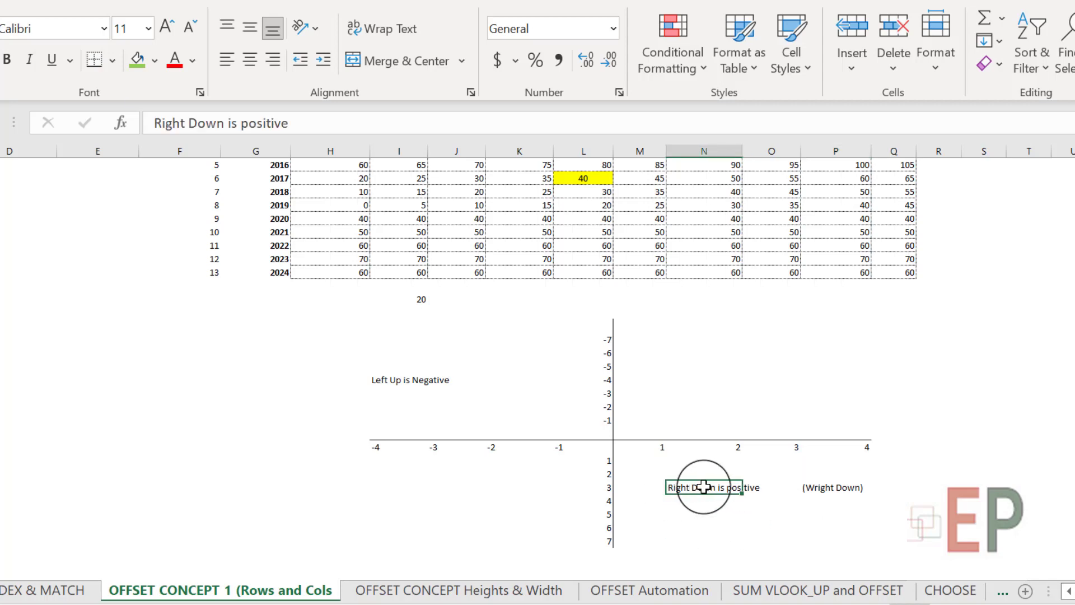
click(821, 511)
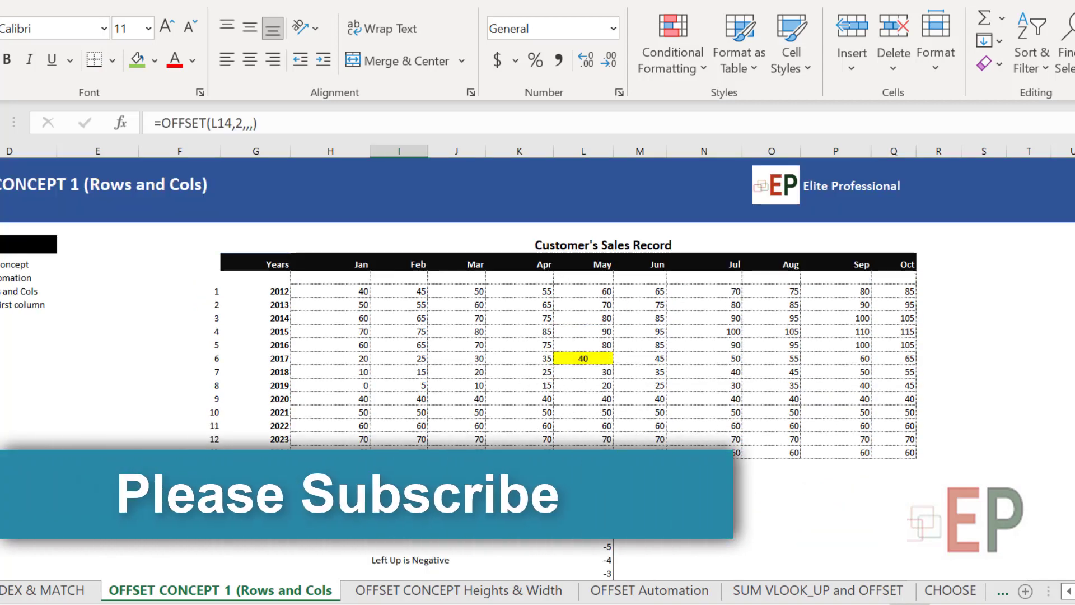
Step: Trace the rows from the yellow May 2017 cell up to May 2012, and compare them with the OFFSET formula below the table
click(593, 357)
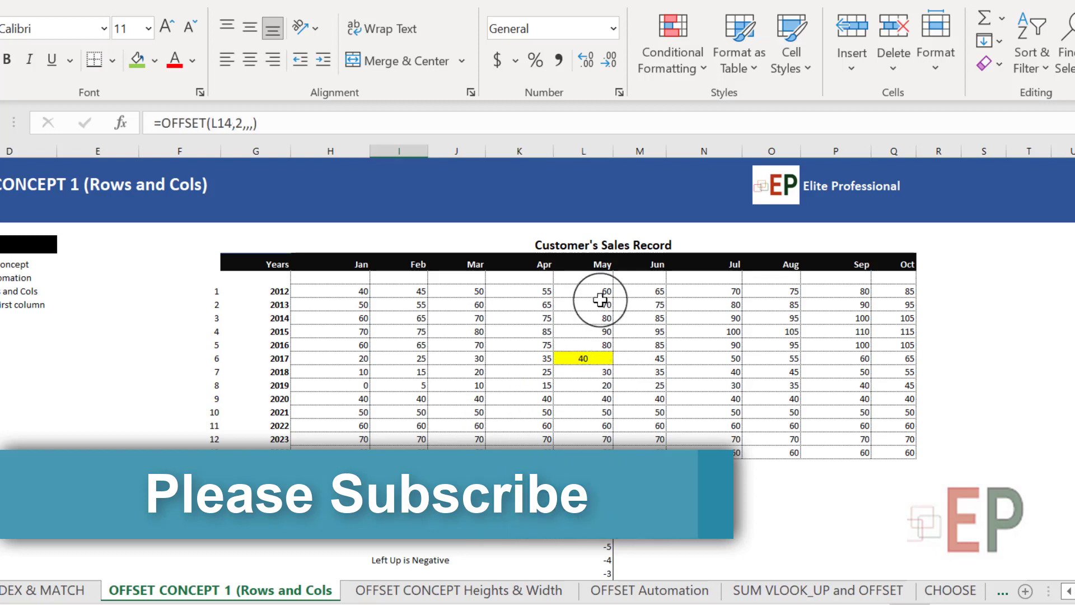
click(590, 291)
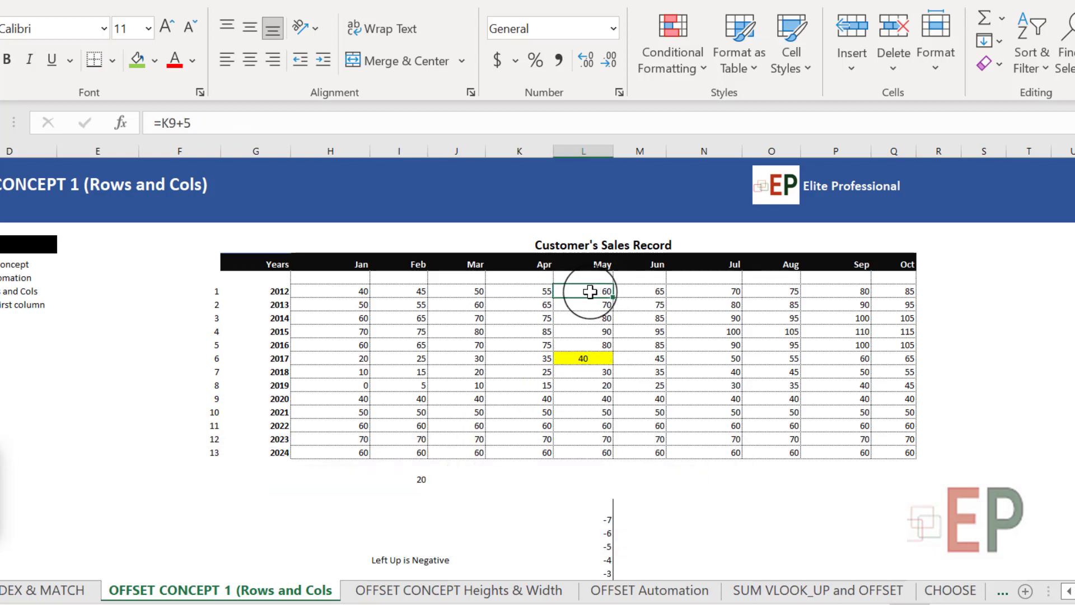
click(420, 477)
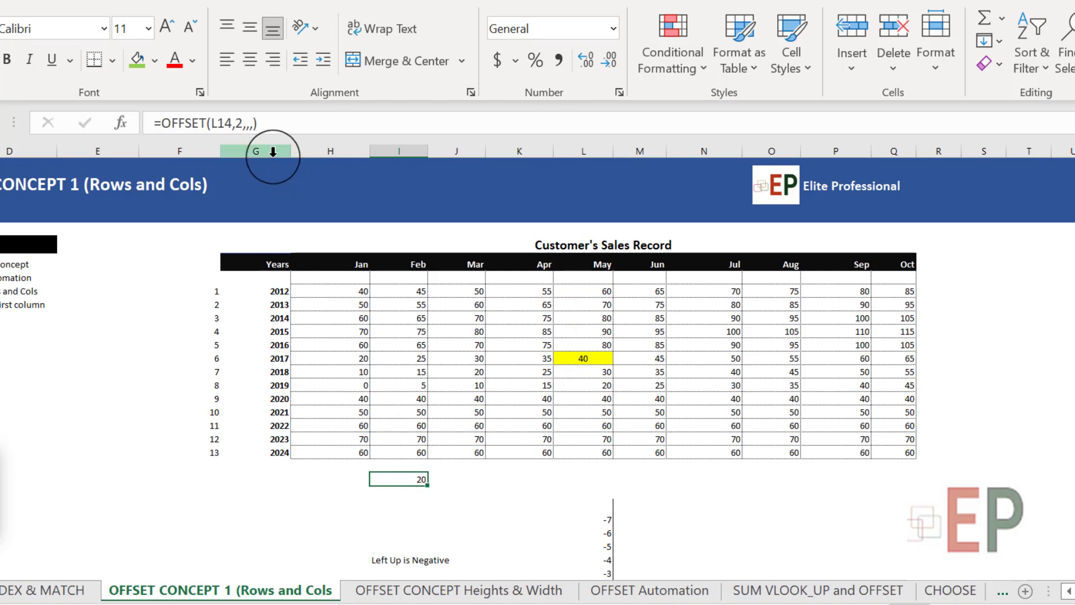
click(583, 360)
click(546, 491)
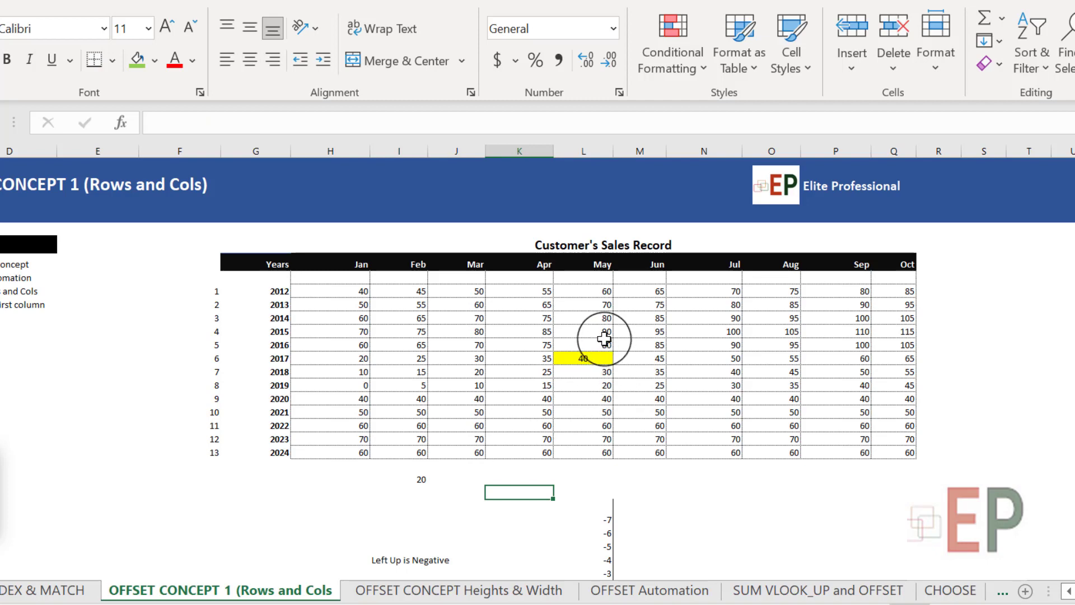
click(582, 357)
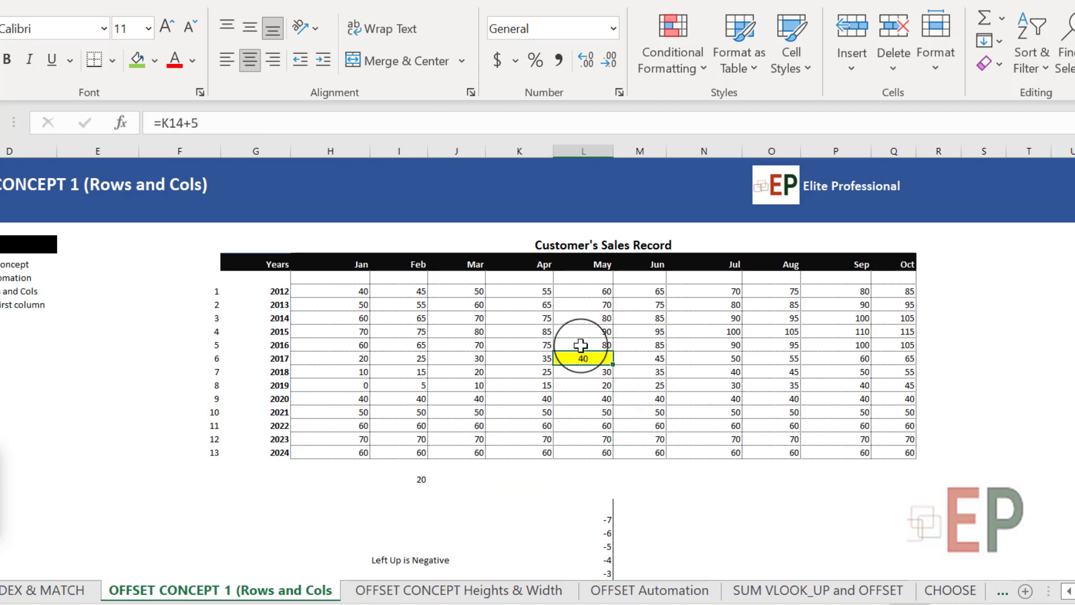
click(578, 343)
click(578, 331)
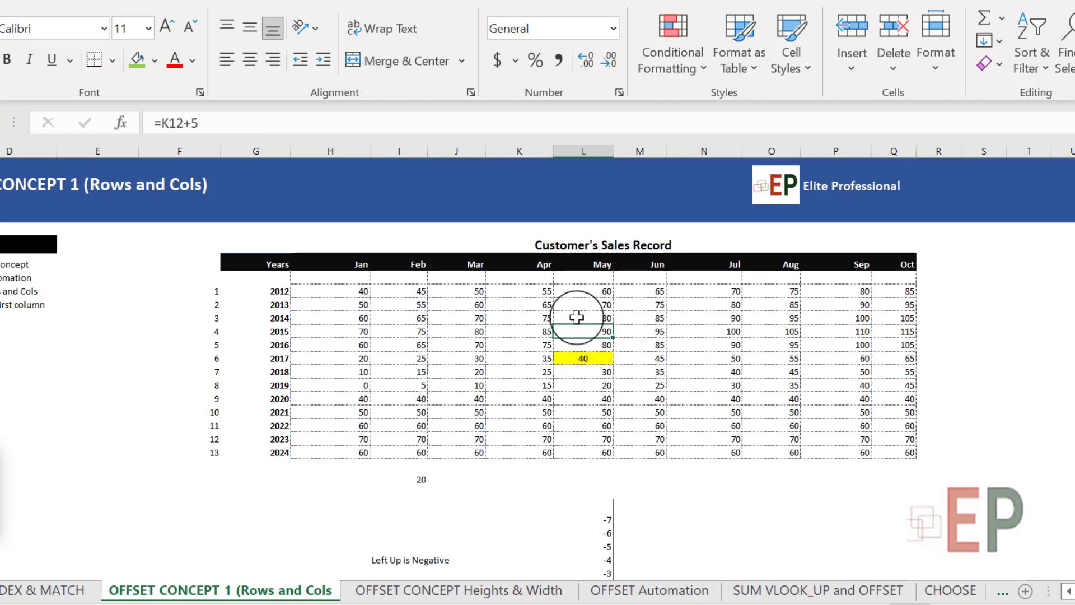
click(581, 318)
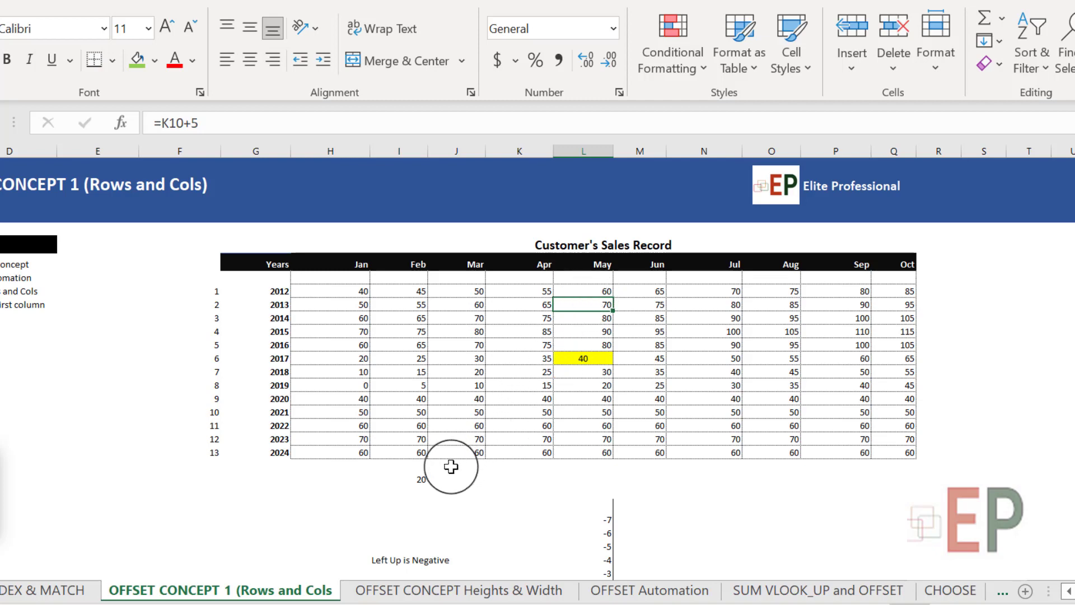
Step: Set the rows argument of the OFFSET formula below the table to -5, keeping L14 as the reference
click(423, 477)
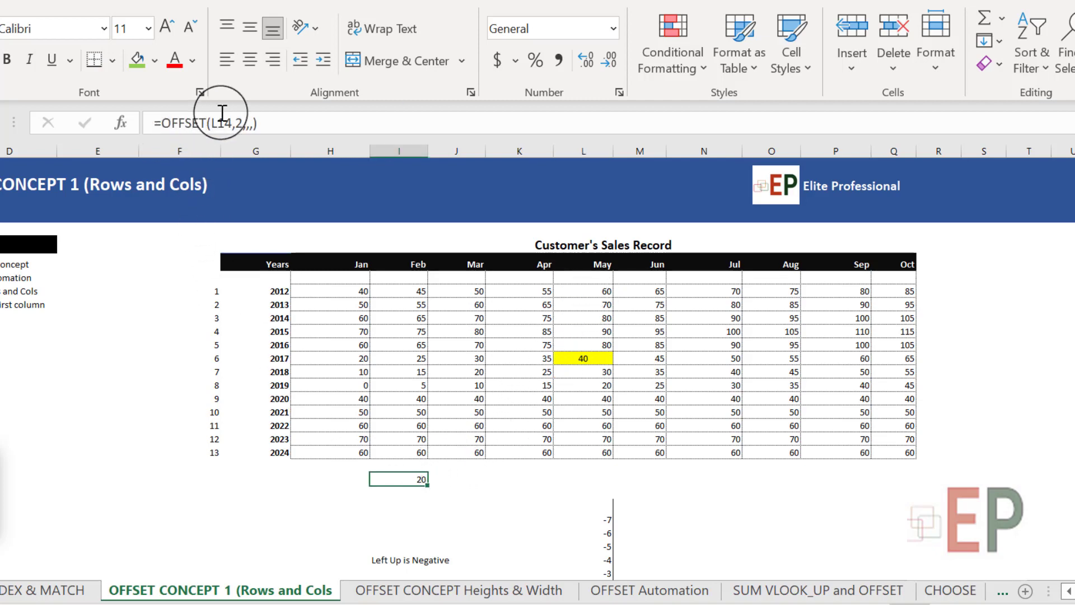
click(244, 122)
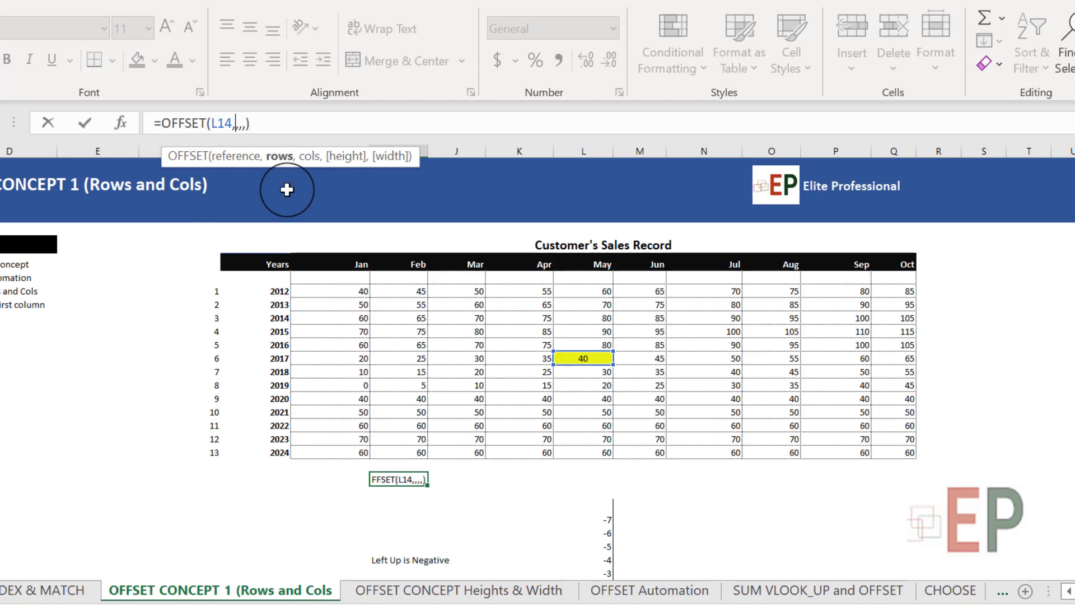
text(-5)
key(Return)
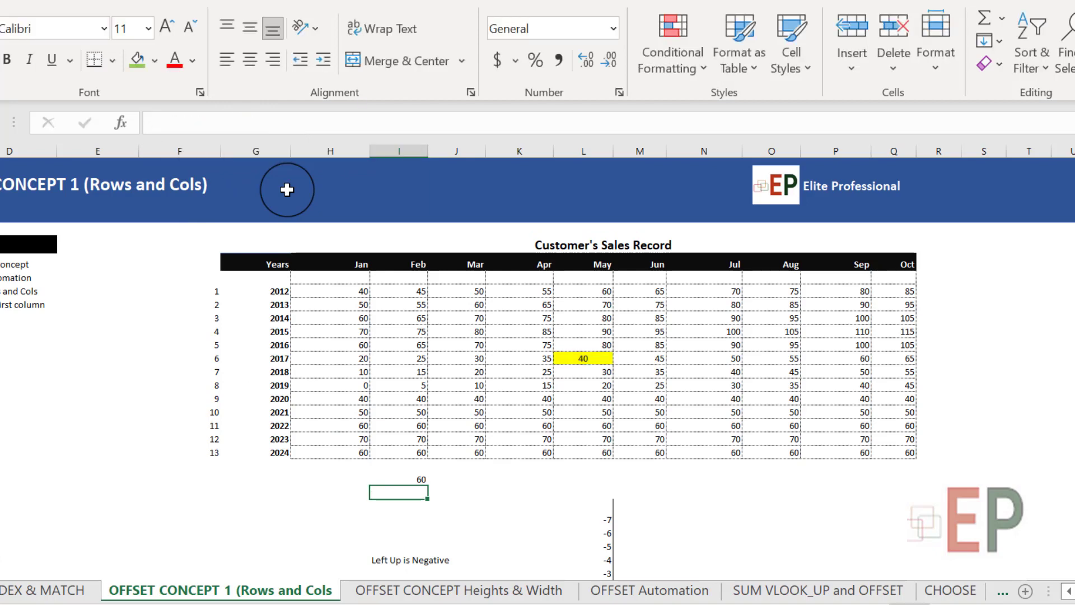
Step: Set the OFFSET formula's rows argument to 5 to move down from L14 instead of up
click(430, 478)
click(414, 479)
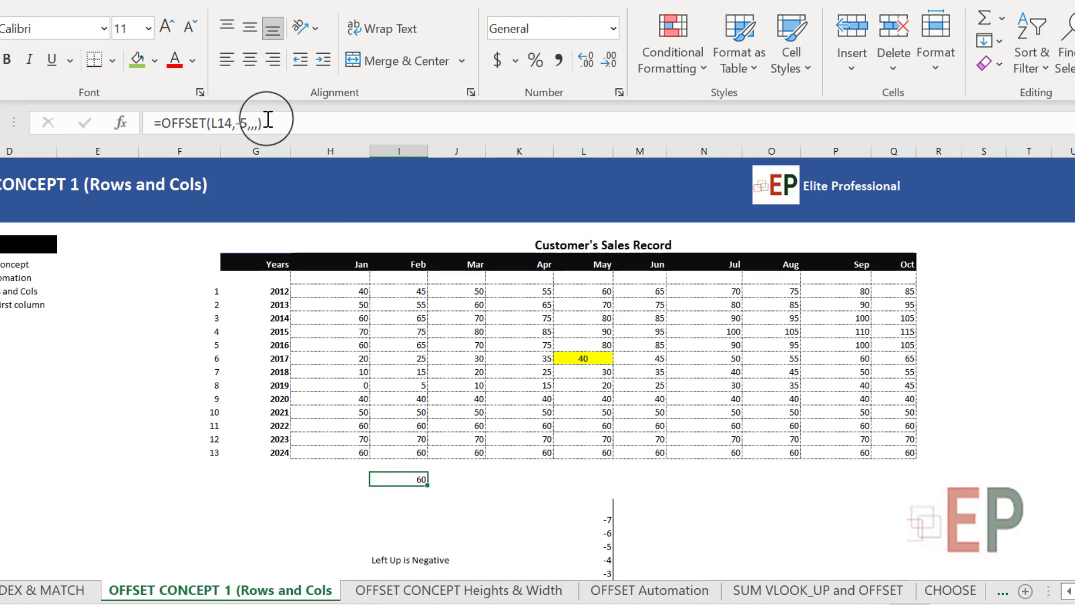
click(248, 121)
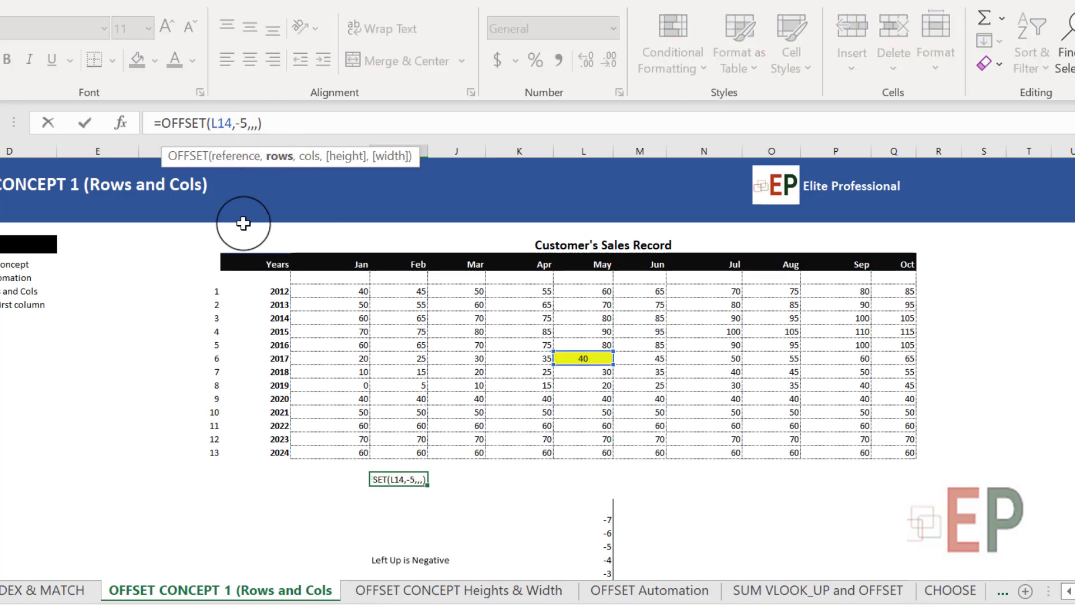
key(Return)
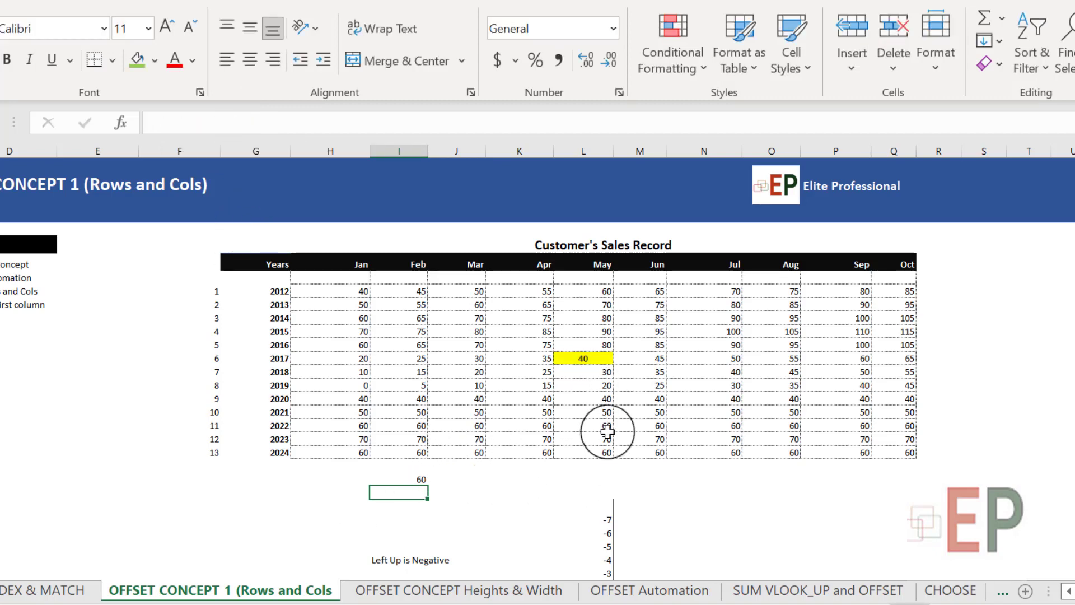
Step: Change the OFFSET formula's rows argument so it returns the May 2021 value
click(588, 453)
click(417, 485)
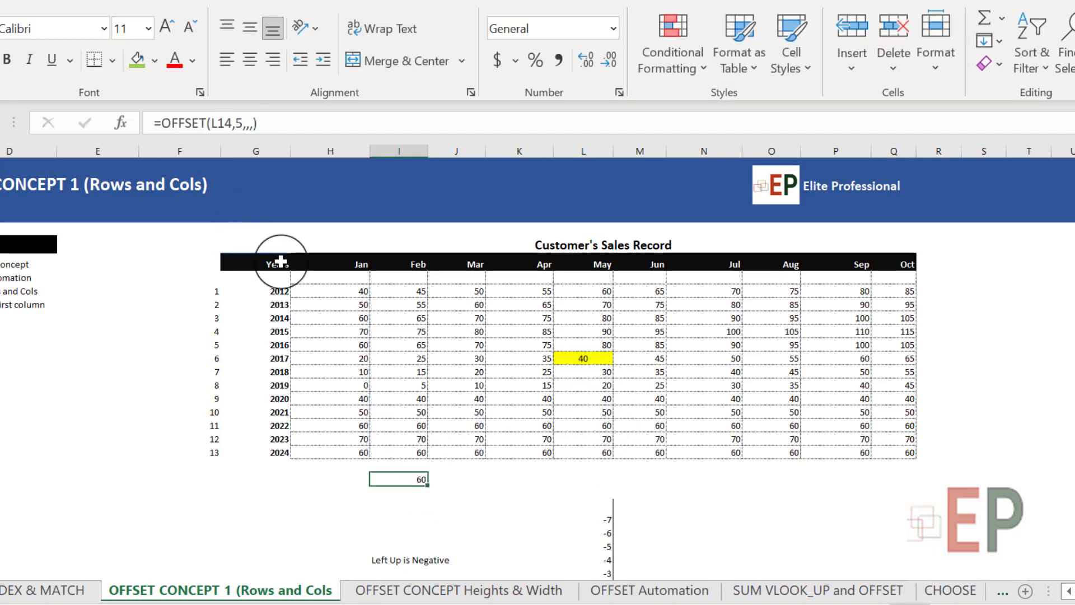
click(248, 122)
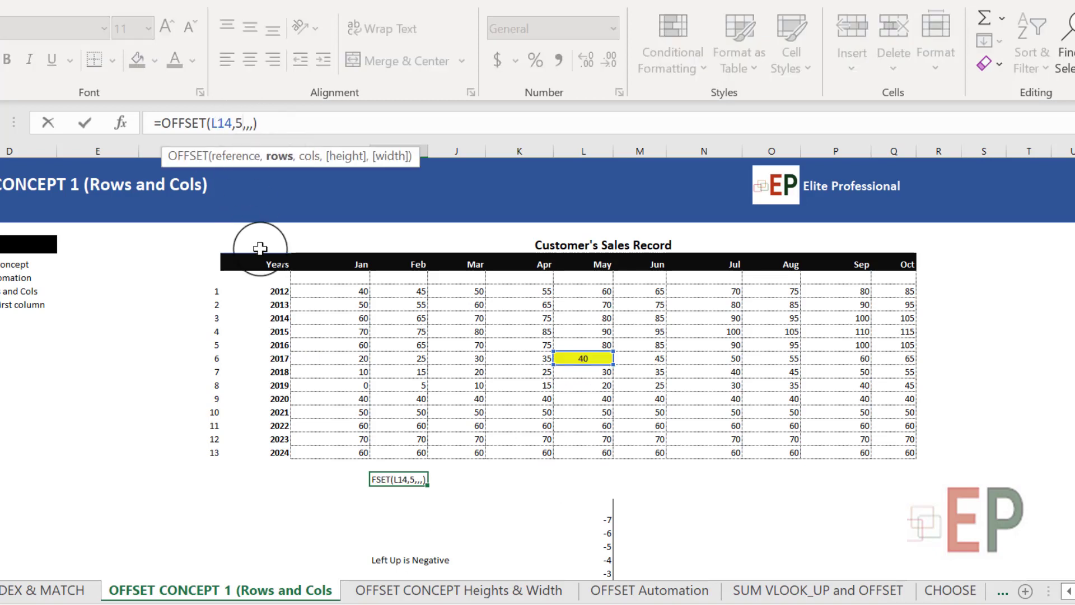
key(Return)
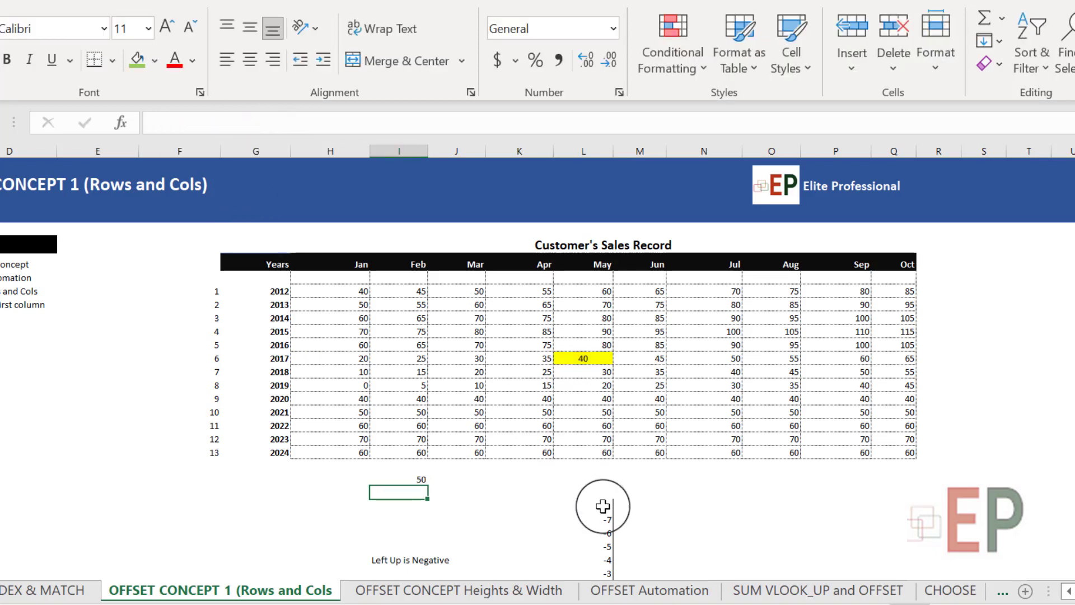
Step: Trace the May column from the yellow 2017 cell down to 2021 and fill the May 2021 cell with green
click(601, 414)
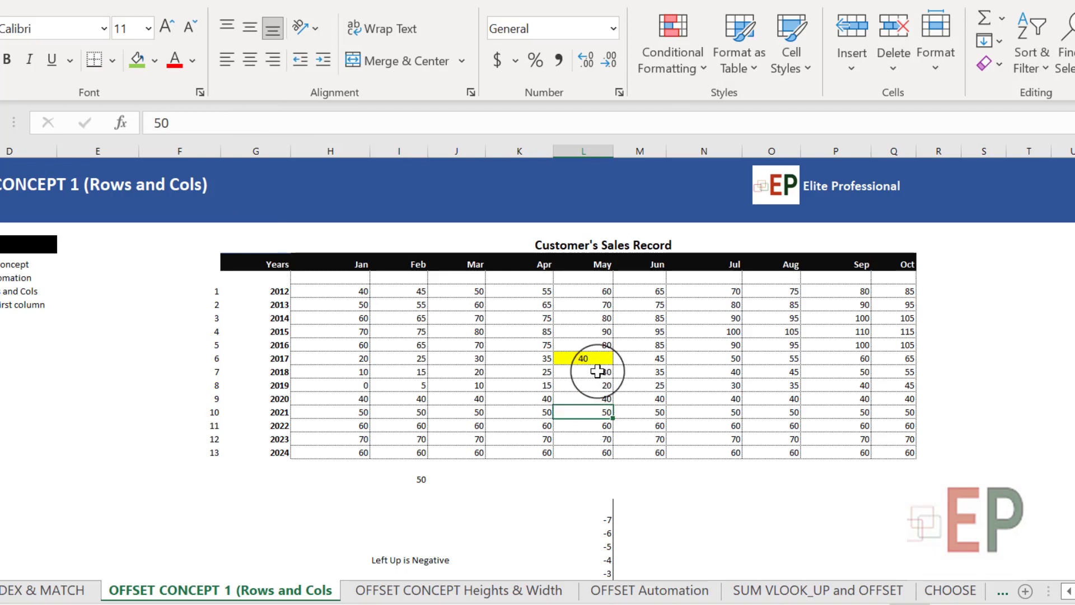
click(585, 359)
click(587, 374)
click(585, 385)
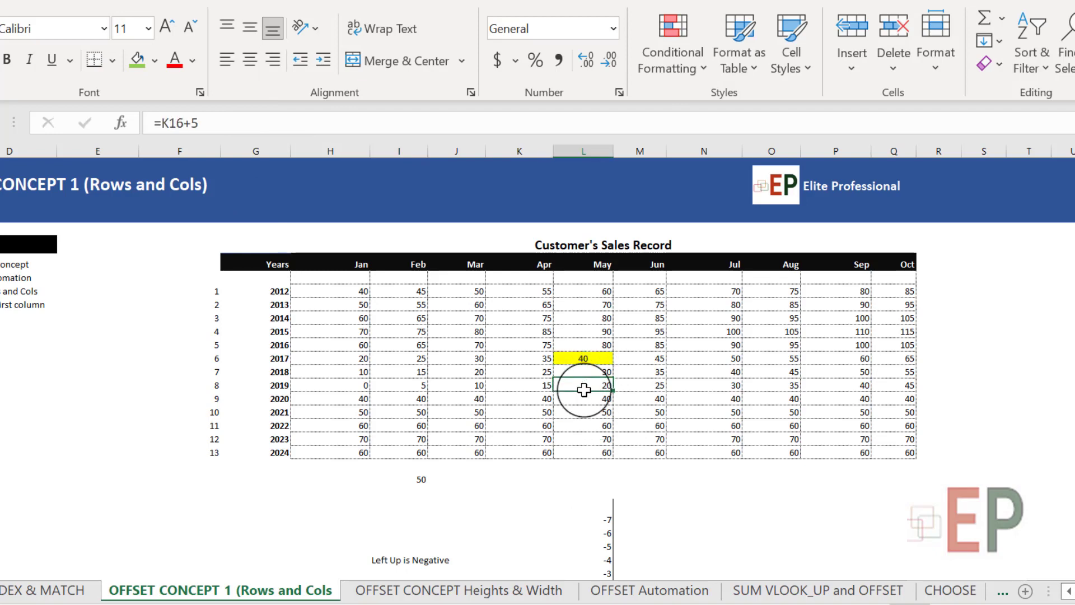
click(584, 399)
click(584, 415)
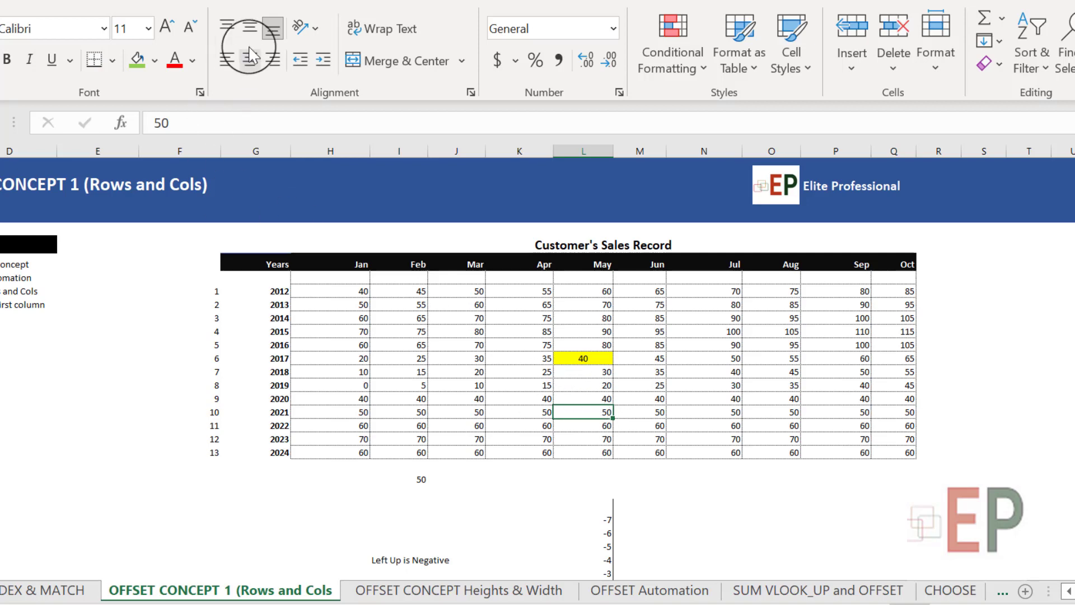
click(137, 58)
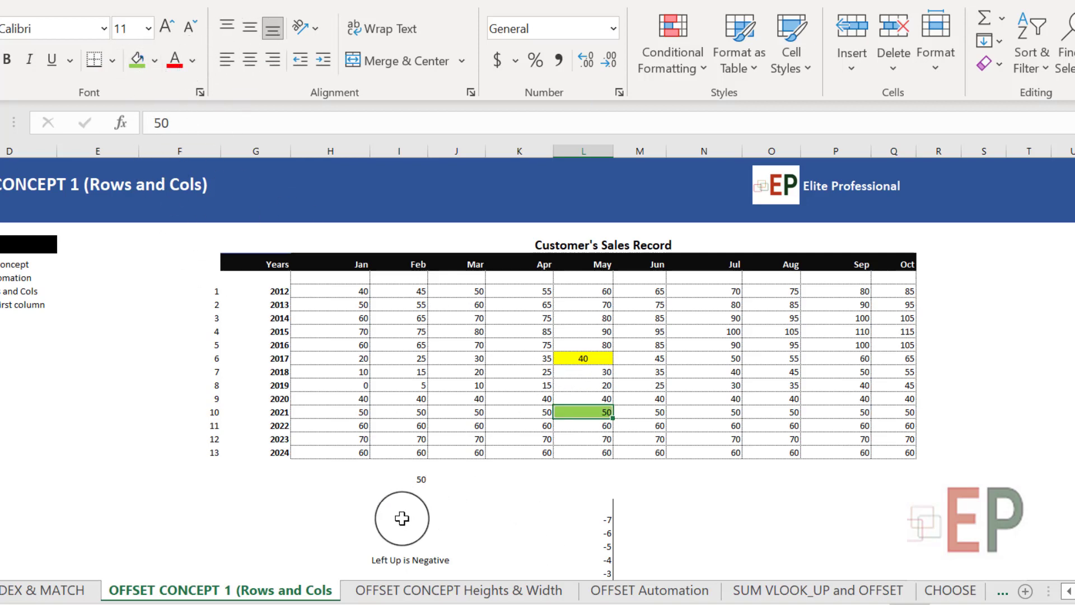
click(400, 480)
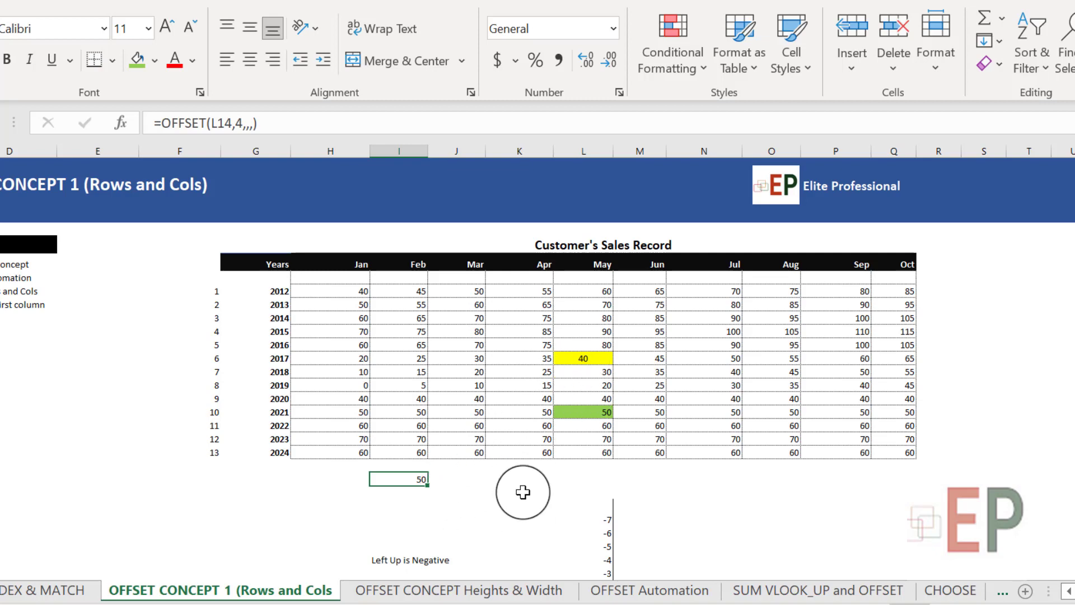
click(234, 125)
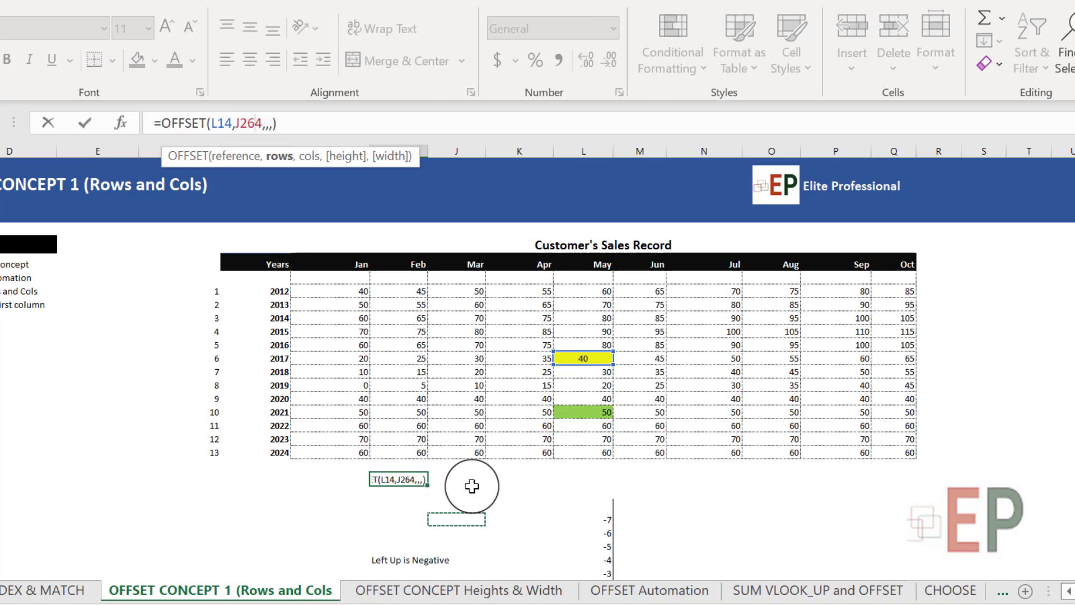
key(ctrl+Return)
Step: Switch to the Chrome window showing the Advanced Financial Modeling page
mouse_move(590, 604)
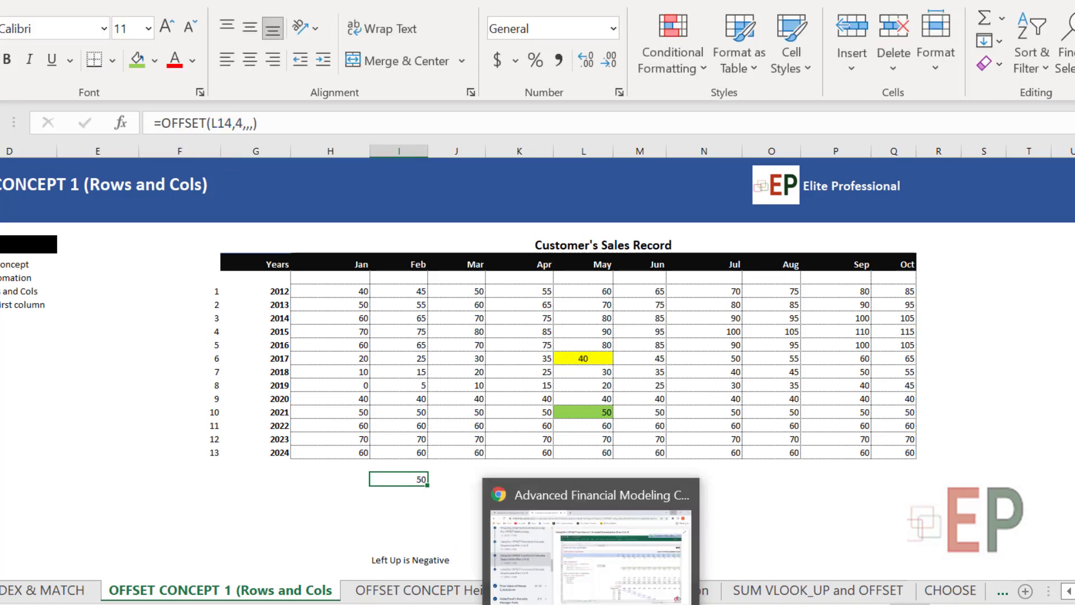